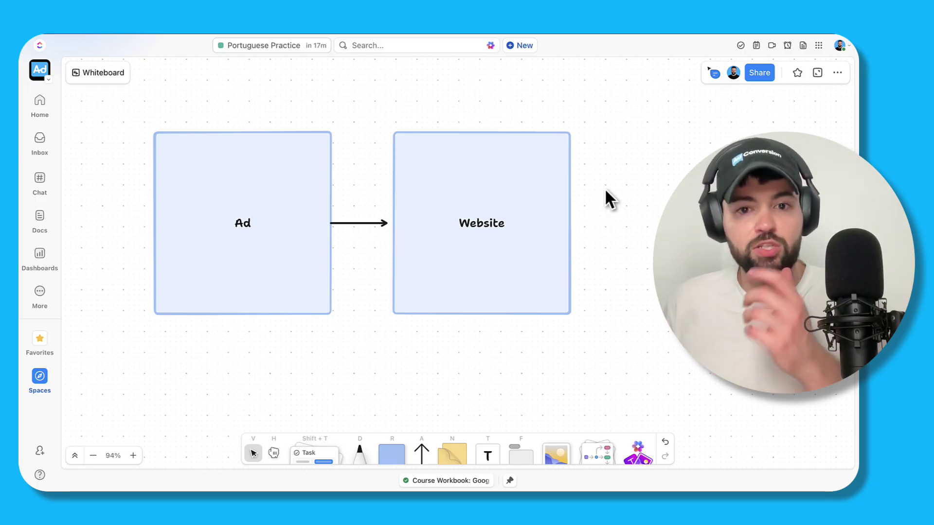
{"action": "scroll", "coordinate": [595, 190], "scroll_direction": "left", "scroll_amount": 3}
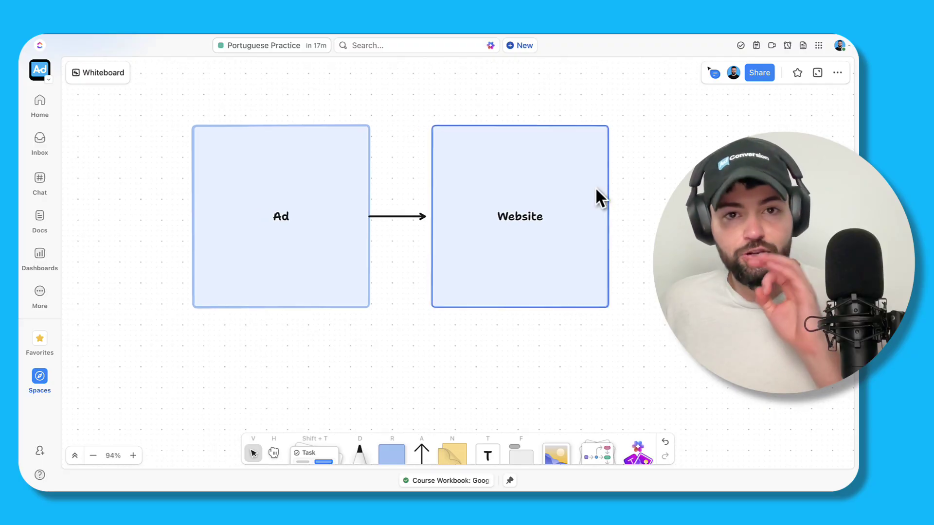
{"action": "scroll", "coordinate": [450, 197], "scroll_direction": "up", "scroll_amount": 1}
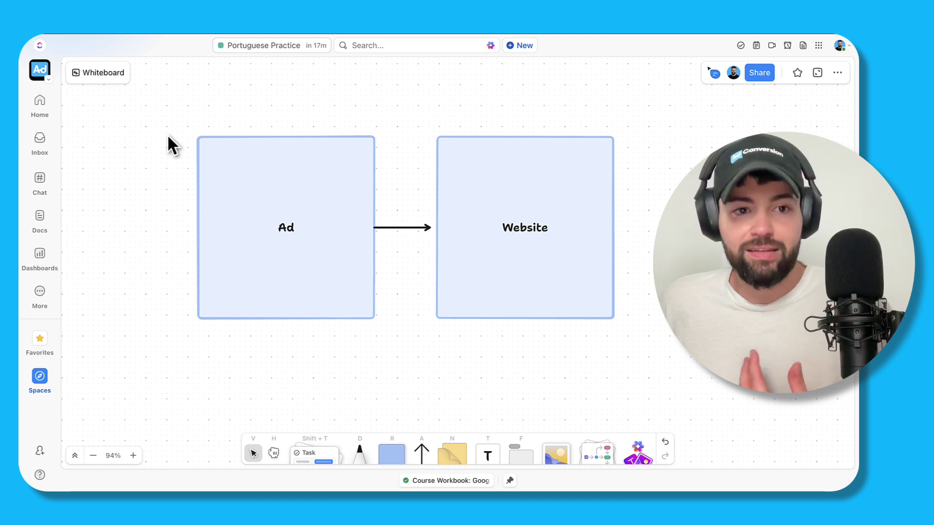
{"action": "scroll", "coordinate": [161, 144], "scroll_direction": "up", "scroll_amount": 1}
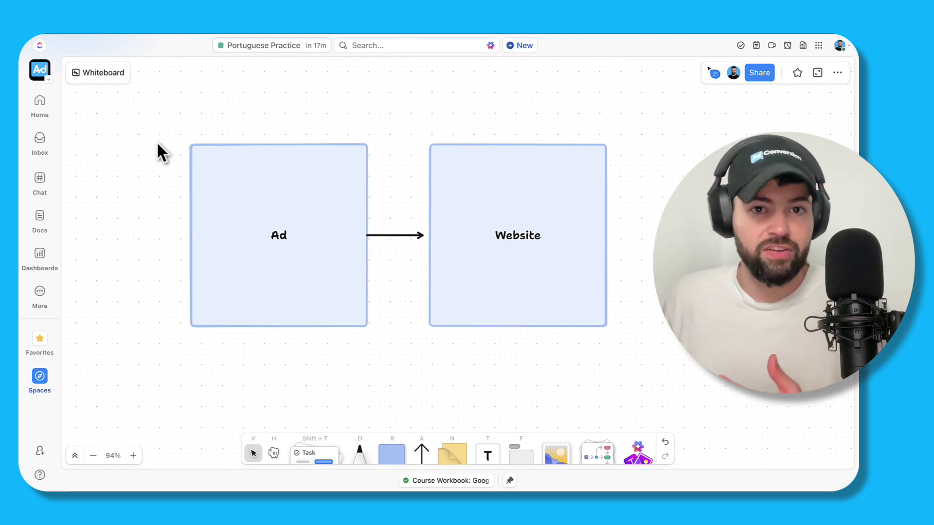
{"action": "scroll", "coordinate": [157, 141], "scroll_direction": "down", "scroll_amount": 5}
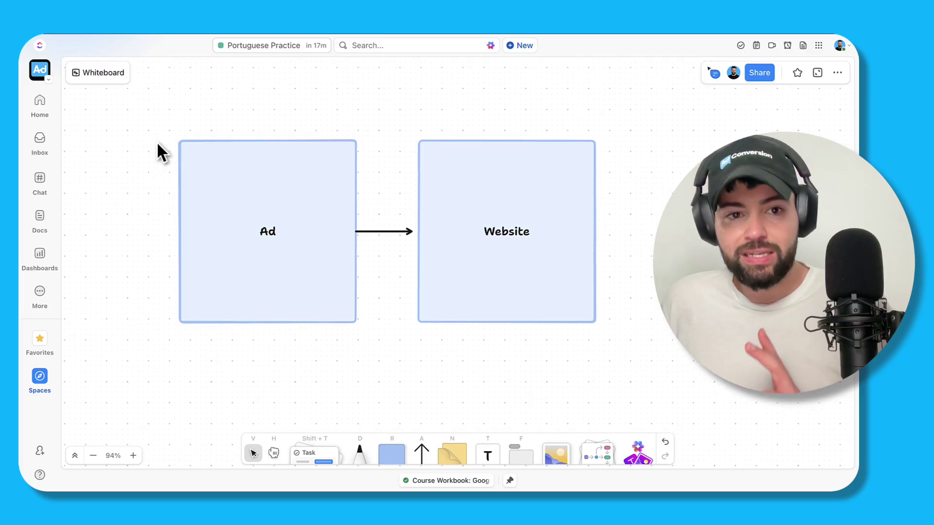
{"action": "scroll", "coordinate": [156, 142], "scroll_direction": "up", "scroll_amount": 2}
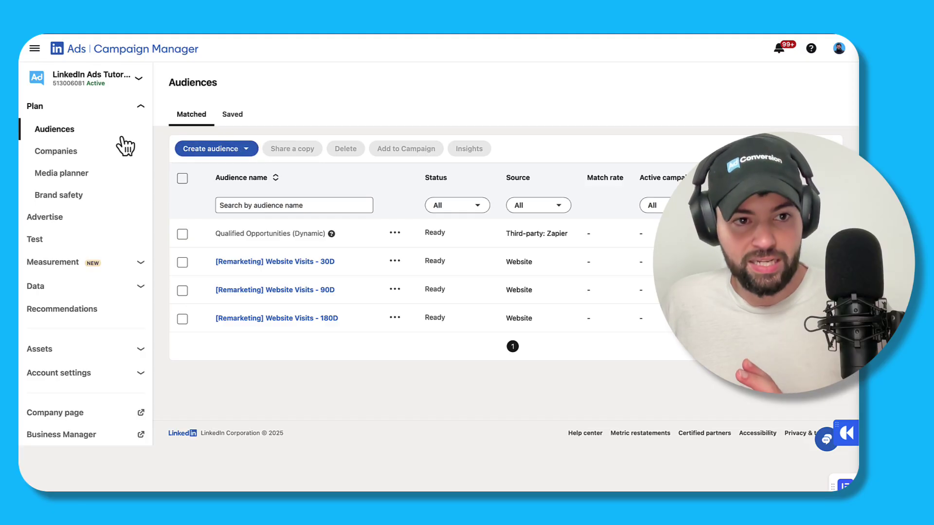
- Switch to LinkedIn Campaign Manager and start a new matched audience that retargets by Website
{"action": "left_click", "coordinate": [209, 151]}
{"action": "left_click", "coordinate": [208, 217]}
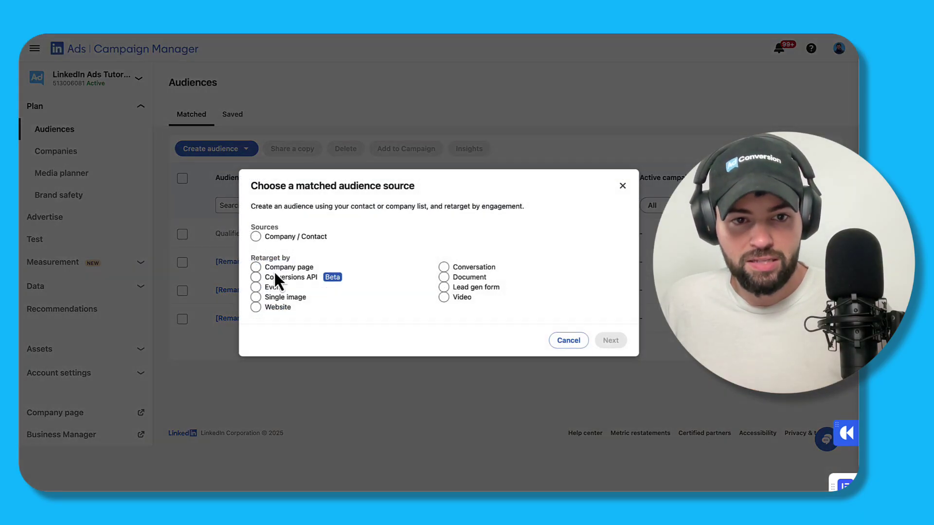
{"action": "left_click", "coordinate": [256, 307]}
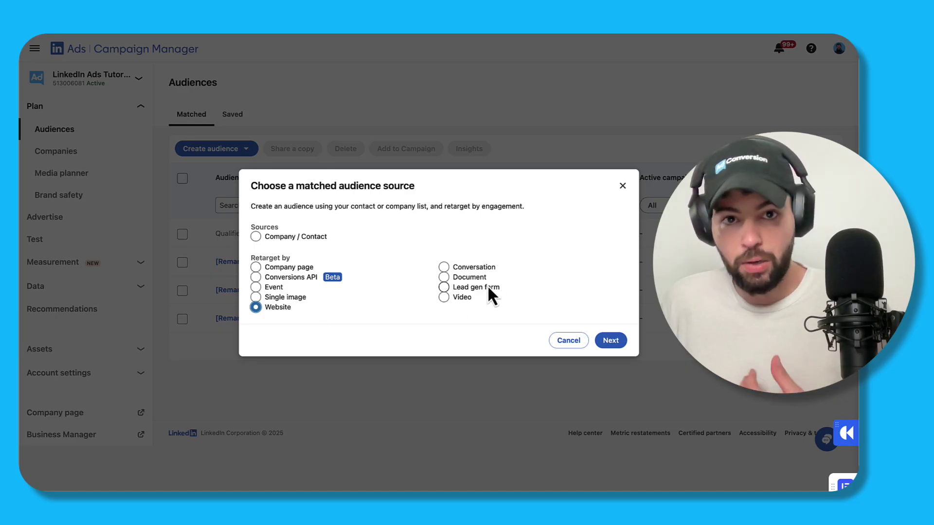
{"action": "left_click", "coordinate": [611, 342]}
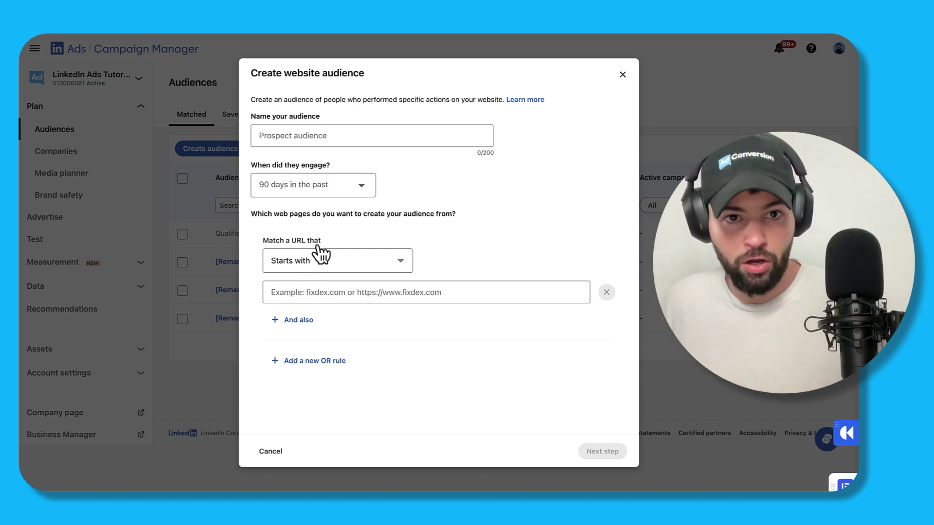
{"action": "key", "text": "ctrl+t"}
{"action": "type", "text": "adc"}
{"action": "key", "text": "Return"}
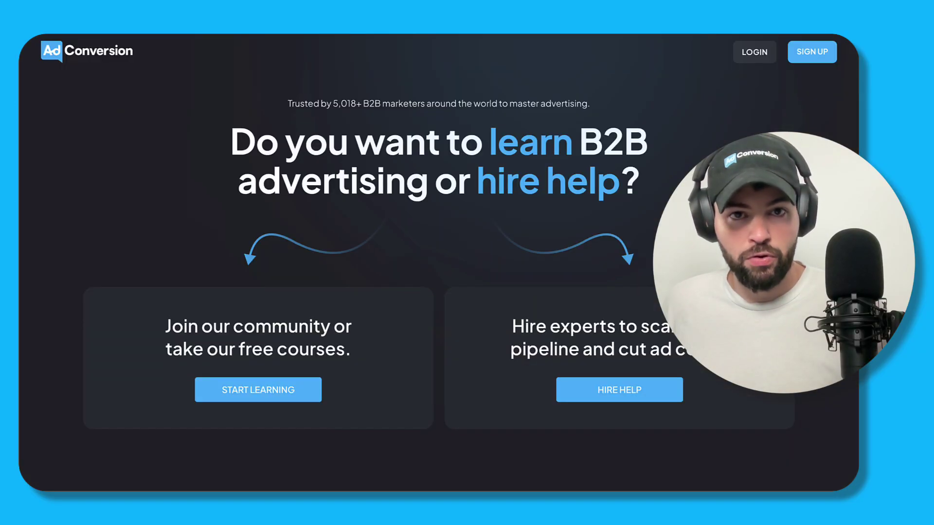
{"action": "key", "text": "ctrl+w"}
{"action": "left_click", "coordinate": [298, 292]}
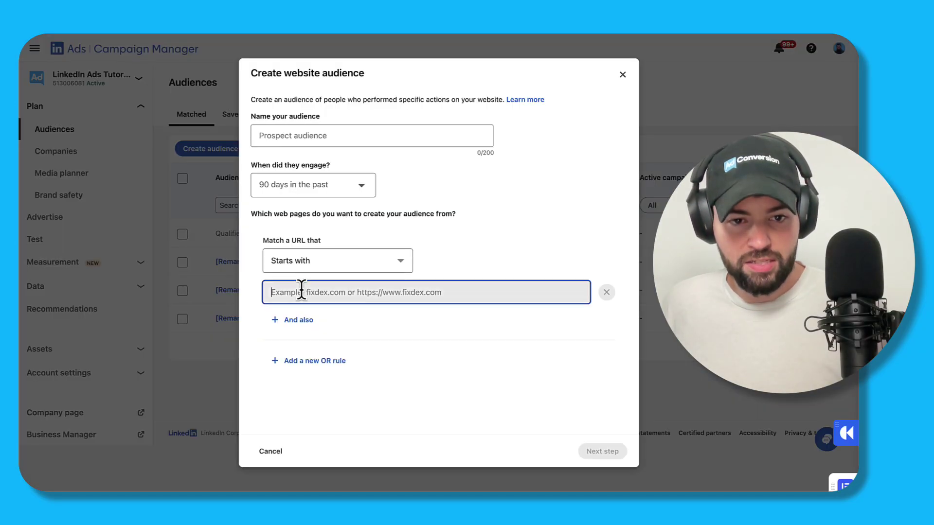
{"action": "type", "text": "https://www.adconversion.com/"}
{"action": "left_click", "coordinate": [329, 260]}
{"action": "left_click", "coordinate": [309, 273]}
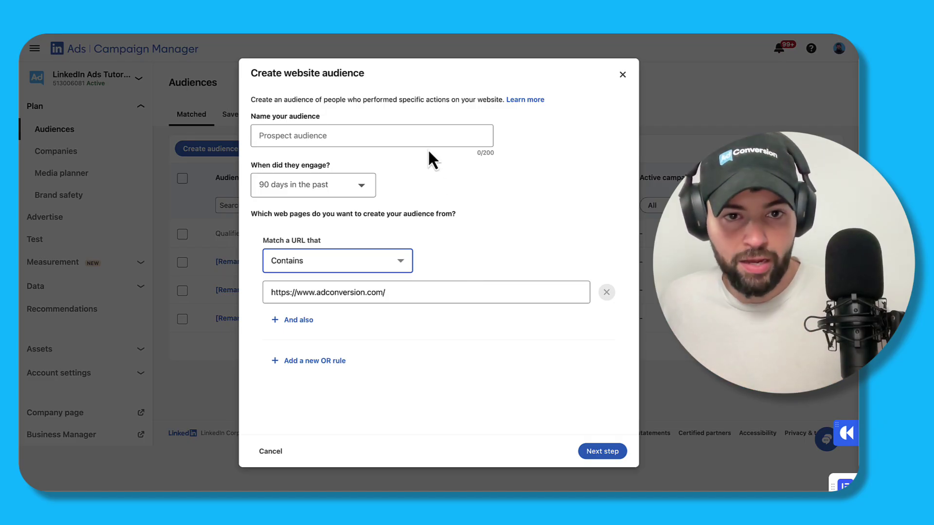
- Enter [Remarketing] as the name of the website audience
{"action": "left_click", "coordinate": [408, 136]}
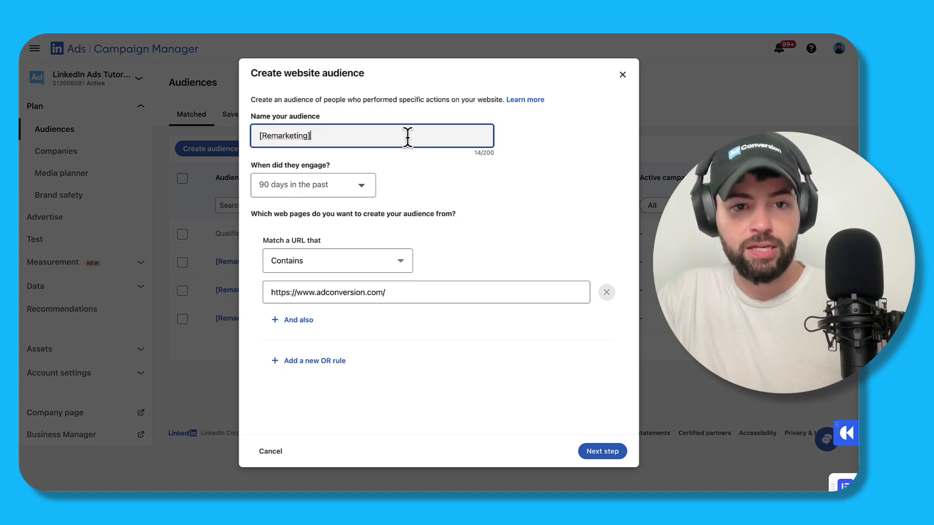
{"action": "key", "text": "ctrl+a"}
{"action": "left_click", "coordinate": [407, 137]}
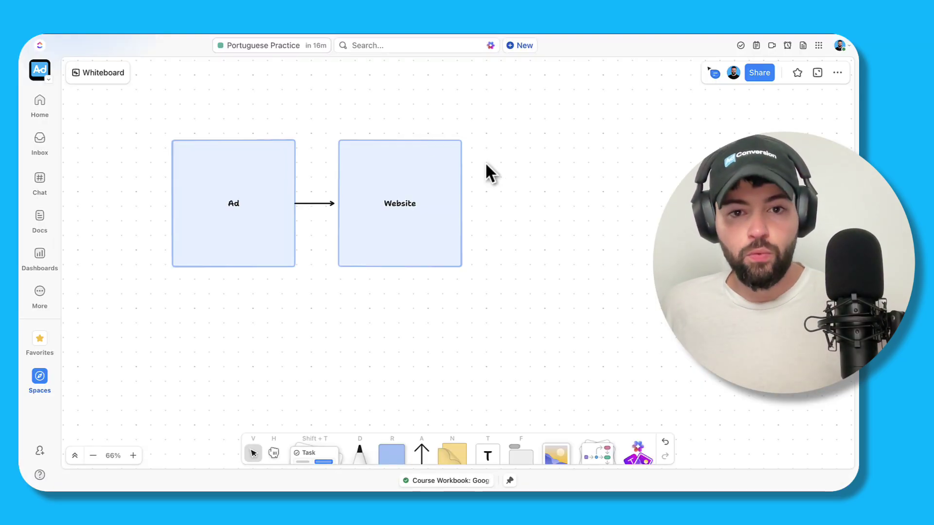
- Switch to the ClickUp whiteboard and place three equally sized circles in a row below the Ad and Website boxes
{"action": "scroll", "coordinate": [486, 164], "scroll_direction": "down", "scroll_amount": 3}
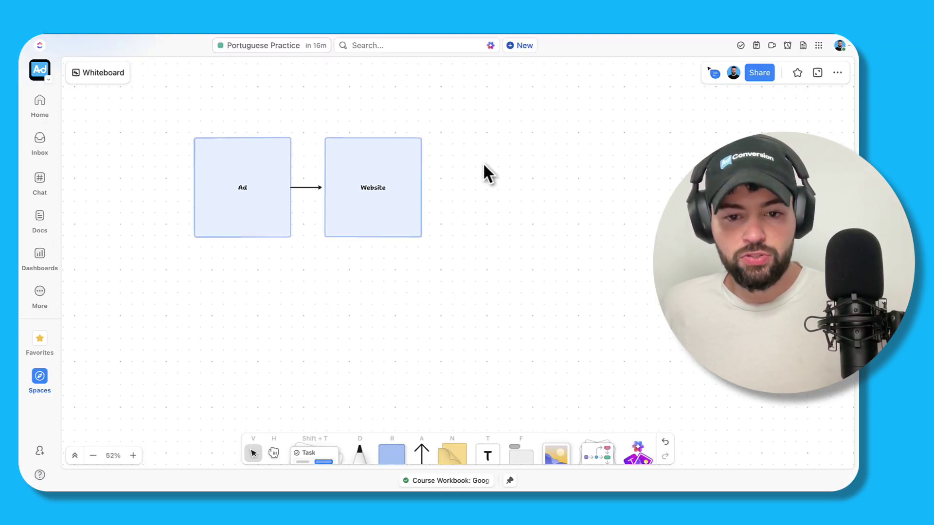
{"action": "left_click", "coordinate": [393, 453]}
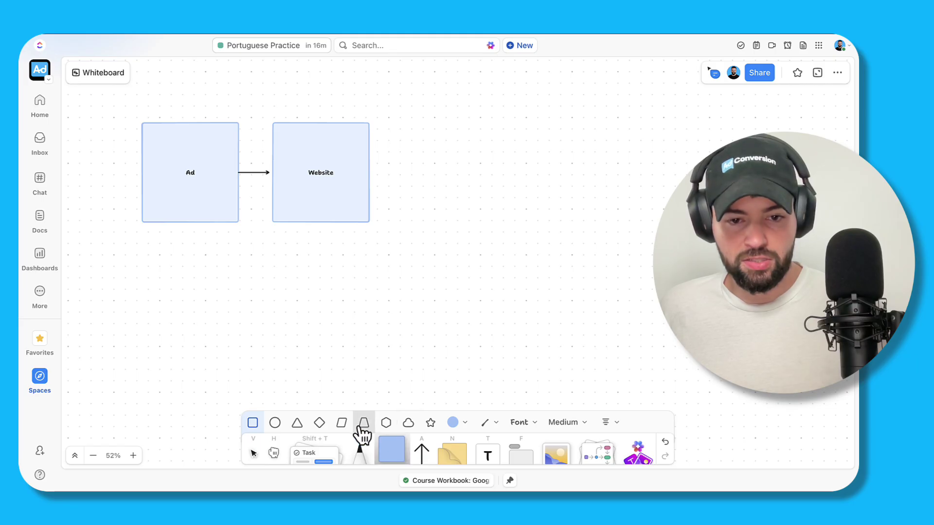
{"action": "left_click", "coordinate": [278, 422]}
{"action": "scroll", "coordinate": [383, 262], "scroll_direction": "down", "scroll_amount": 3}
{"action": "scroll", "coordinate": [383, 262], "scroll_direction": "left", "scroll_amount": 3}
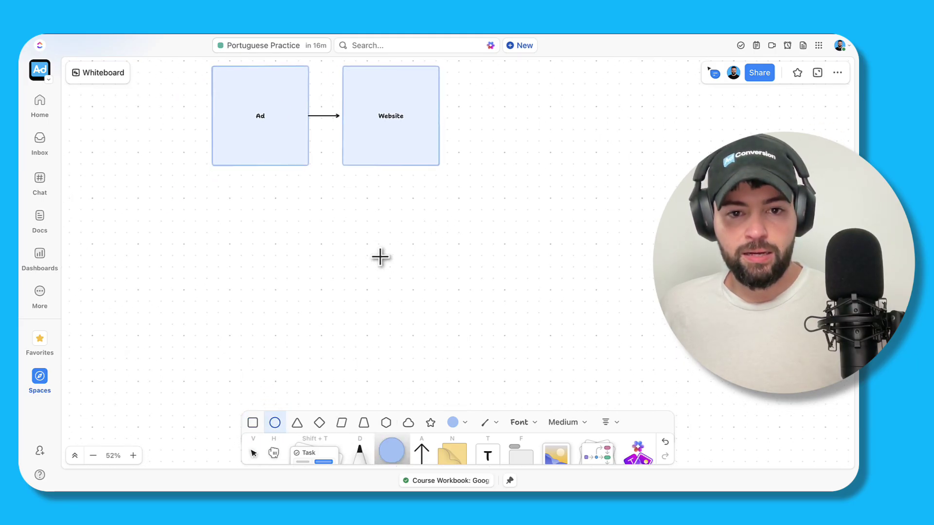
{"action": "left_click", "coordinate": [284, 235]}
{"action": "left_click", "coordinate": [332, 250]}
{"action": "left_click", "coordinate": [299, 238]}
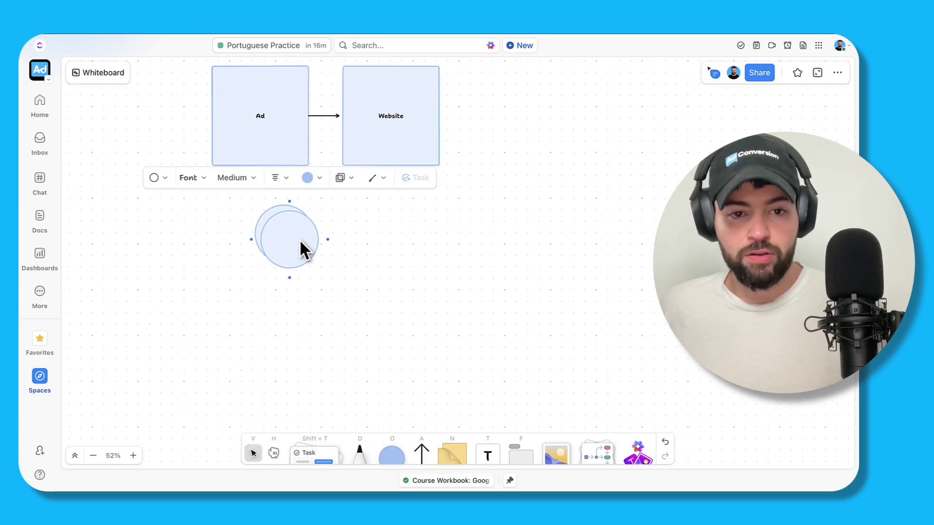
{"action": "left_click_drag", "start_coordinate": [299, 238], "coordinate": [496, 231]}
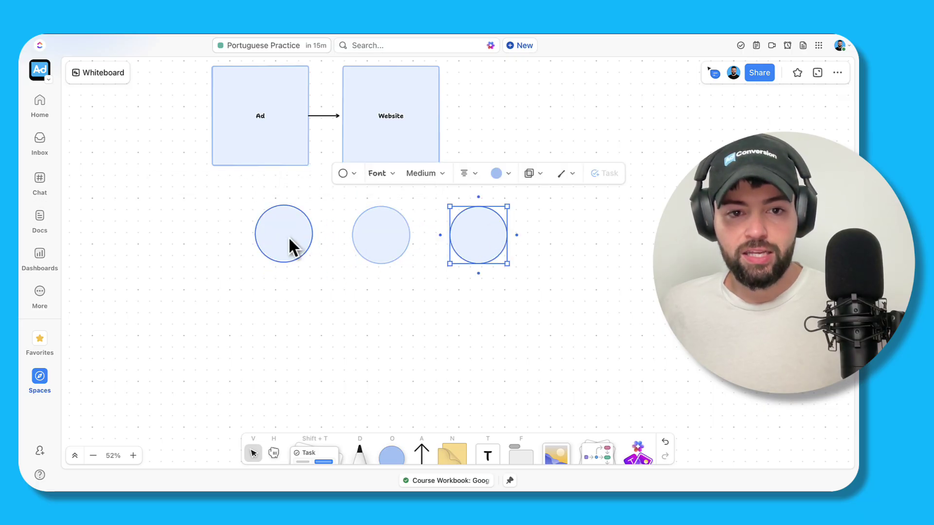
{"action": "left_click_drag", "start_coordinate": [292, 247], "coordinate": [305, 237]}
- Label the three circles 30, 90 and 180 in order
{"action": "left_click", "coordinate": [304, 236]}
{"action": "type", "text": "30"}
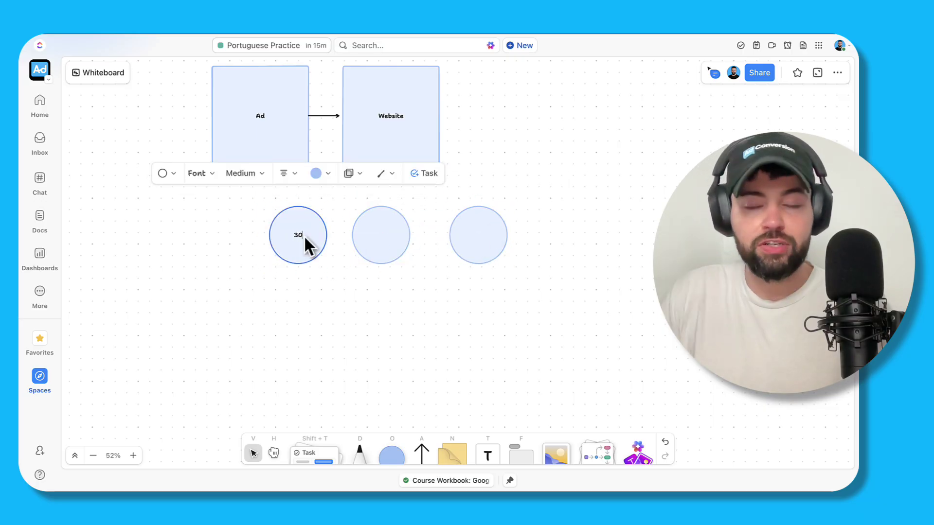
{"action": "left_click", "coordinate": [378, 240]}
{"action": "left_click", "coordinate": [378, 247]}
{"action": "type", "text": "90"}
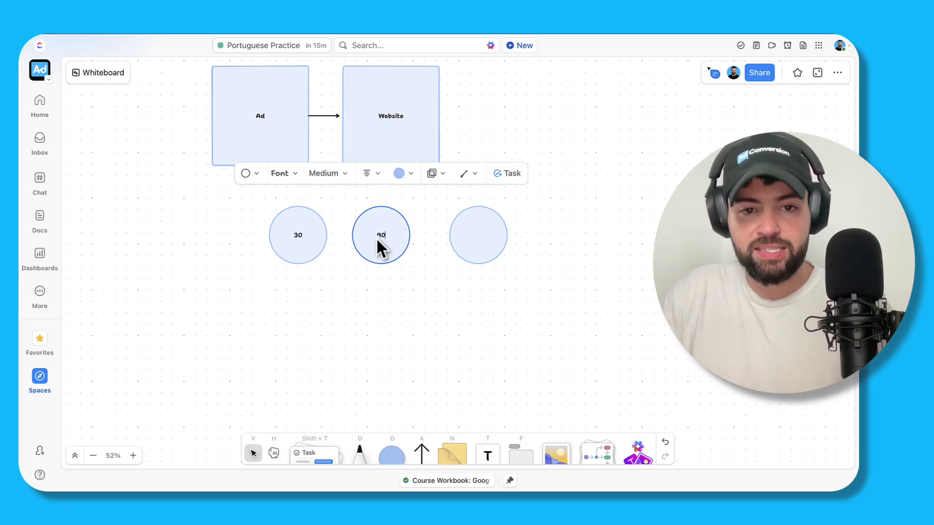
{"action": "double_click", "coordinate": [488, 233]}
{"action": "type", "text": "180"}
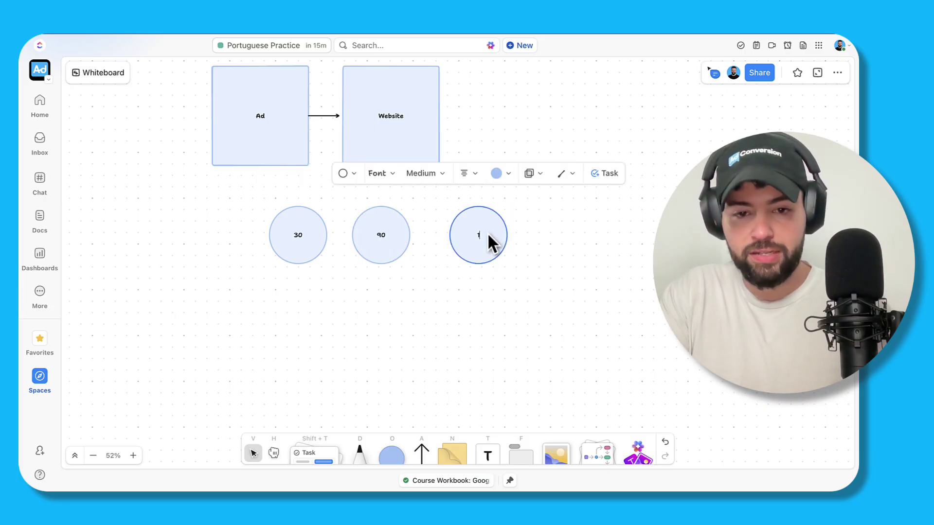
{"action": "left_click", "coordinate": [442, 281]}
- Add a shape connected by an arrow beneath the 30 circle and make it a square
{"action": "scroll", "coordinate": [442, 282], "scroll_direction": "up", "scroll_amount": 5}
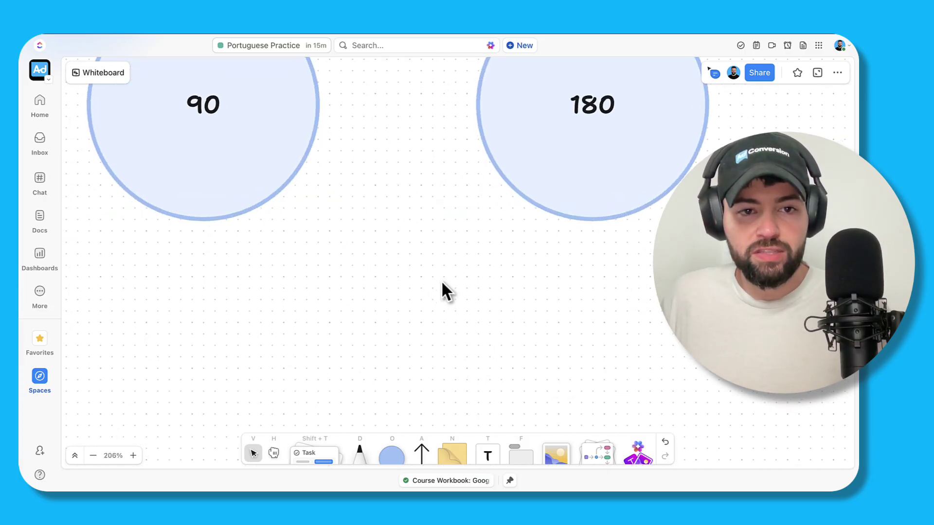
{"action": "scroll", "coordinate": [442, 281], "scroll_direction": "down", "scroll_amount": 3}
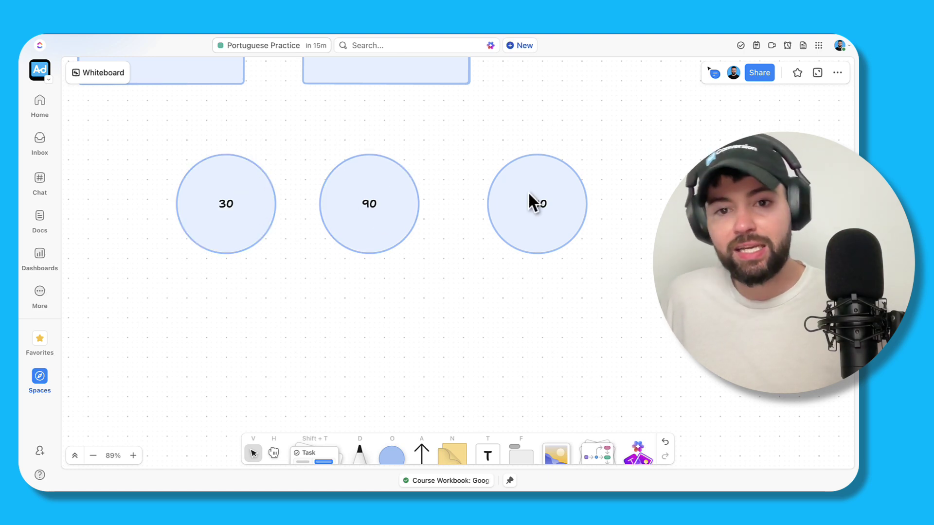
{"action": "scroll", "coordinate": [358, 176], "scroll_direction": "down", "scroll_amount": 2}
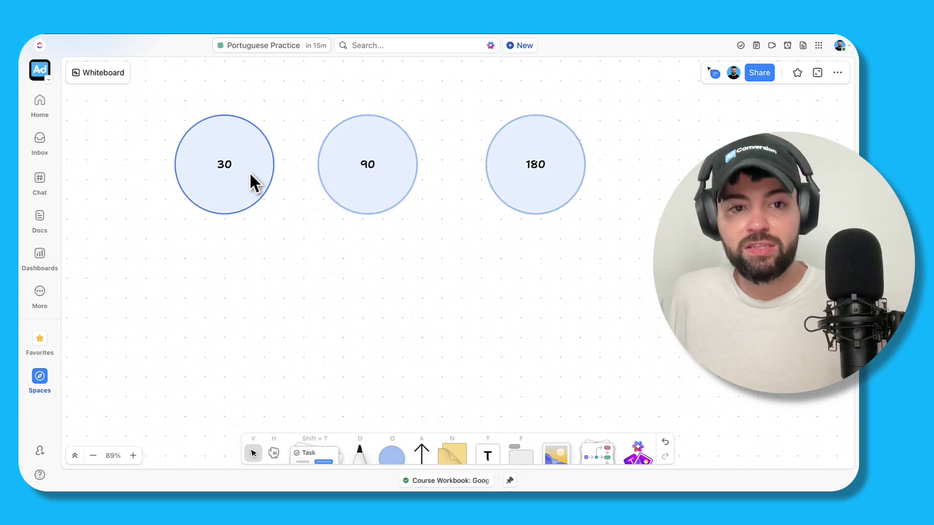
{"action": "scroll", "coordinate": [267, 218], "scroll_direction": "down", "scroll_amount": 2}
{"action": "left_click", "coordinate": [246, 204]}
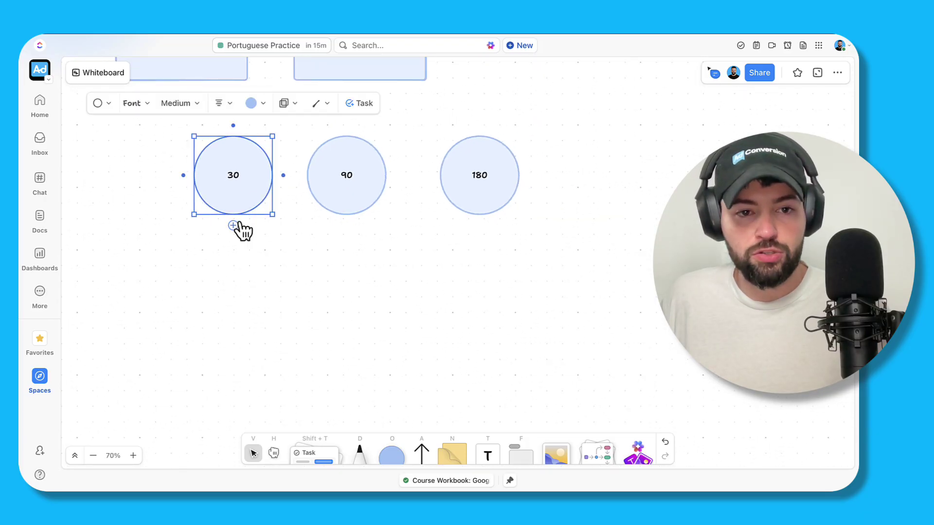
{"action": "left_click", "coordinate": [234, 222]}
{"action": "left_click", "coordinate": [251, 229]}
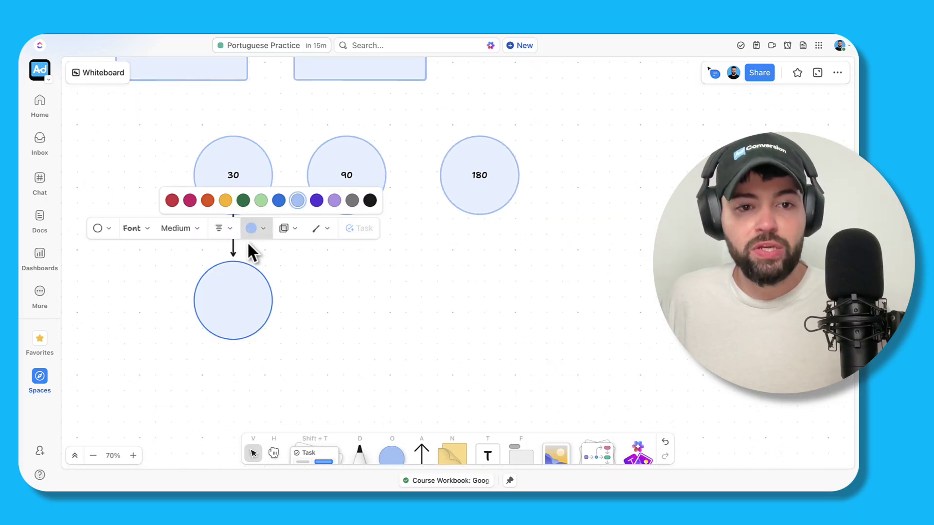
{"action": "left_click", "coordinate": [284, 228]}
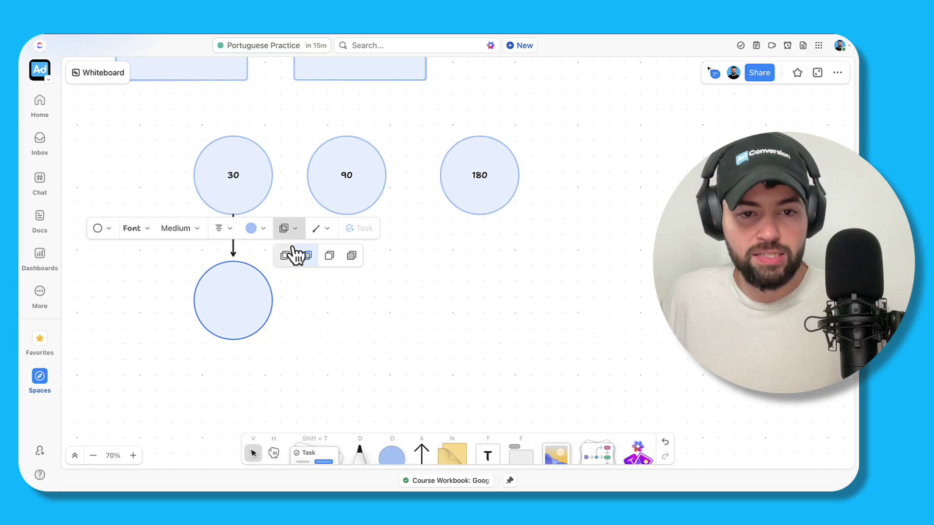
{"action": "left_click", "coordinate": [97, 229]}
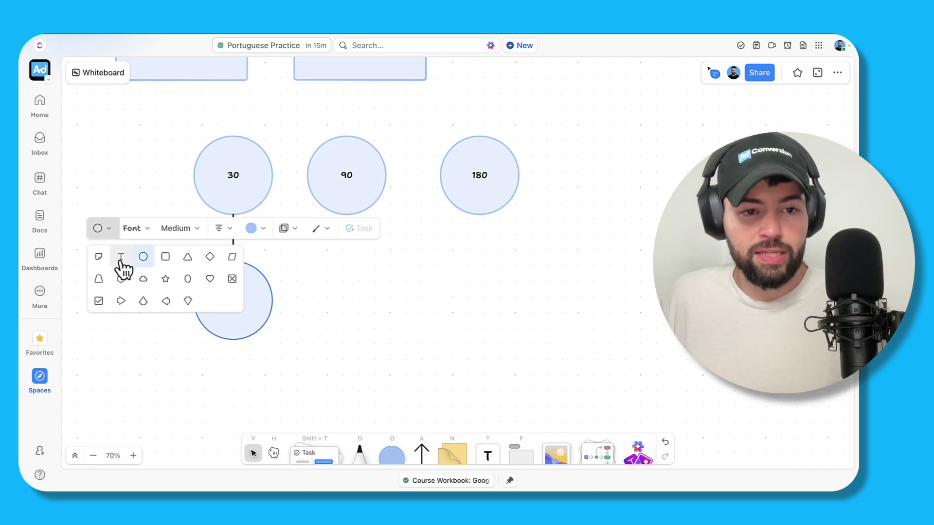
{"action": "left_click", "coordinate": [165, 255]}
- Add an arrow-connected circle beneath both the 90 circle and the 180 circle
{"action": "left_click", "coordinate": [321, 205]}
{"action": "left_click", "coordinate": [322, 204]}
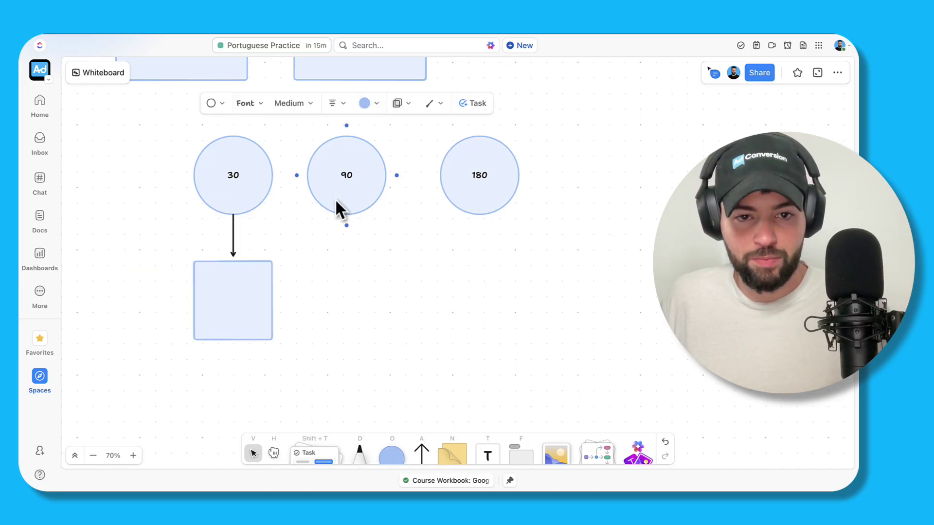
{"action": "left_click", "coordinate": [346, 226]}
{"action": "left_click", "coordinate": [477, 211]}
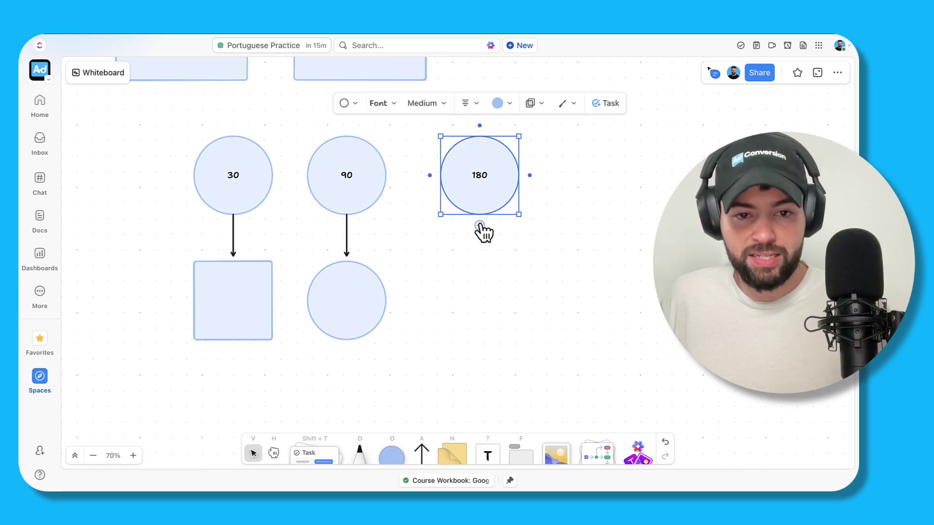
{"action": "left_click", "coordinate": [479, 225]}
- Change the empty circle beneath the 90 circle to a square
{"action": "left_click", "coordinate": [337, 308]}
{"action": "left_click", "coordinate": [223, 232]}
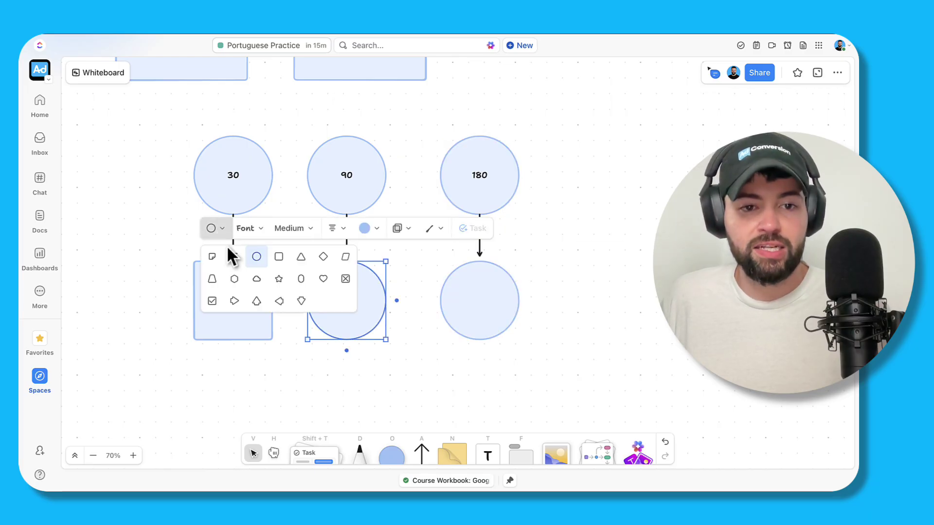
{"action": "left_click", "coordinate": [279, 256]}
{"action": "left_click", "coordinate": [485, 286]}
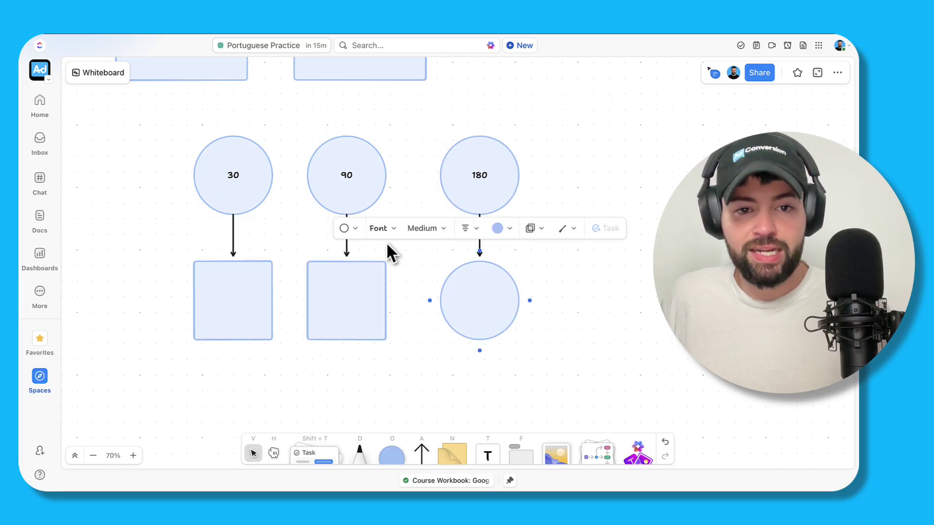
- Label the square beneath the 90 circle PM + SP + TL
{"action": "left_click", "coordinate": [349, 288]}
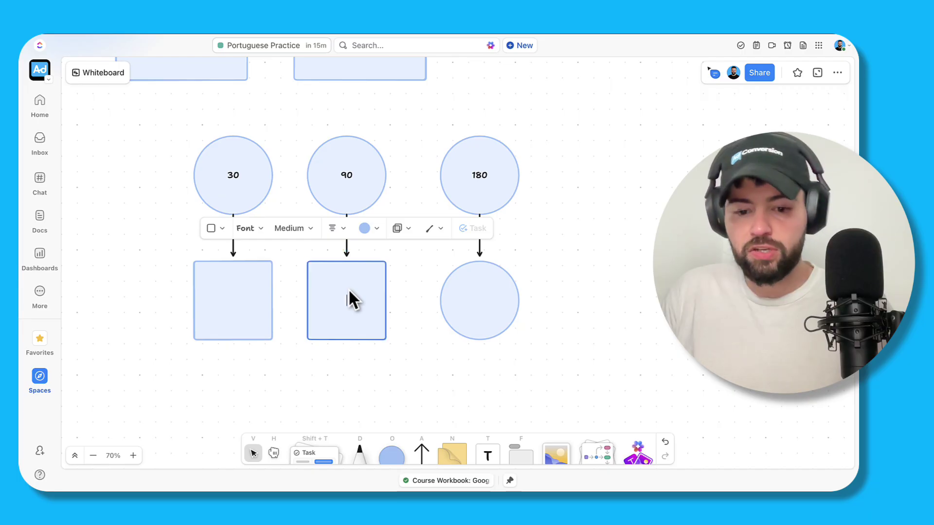
{"action": "type", "text": "P"}
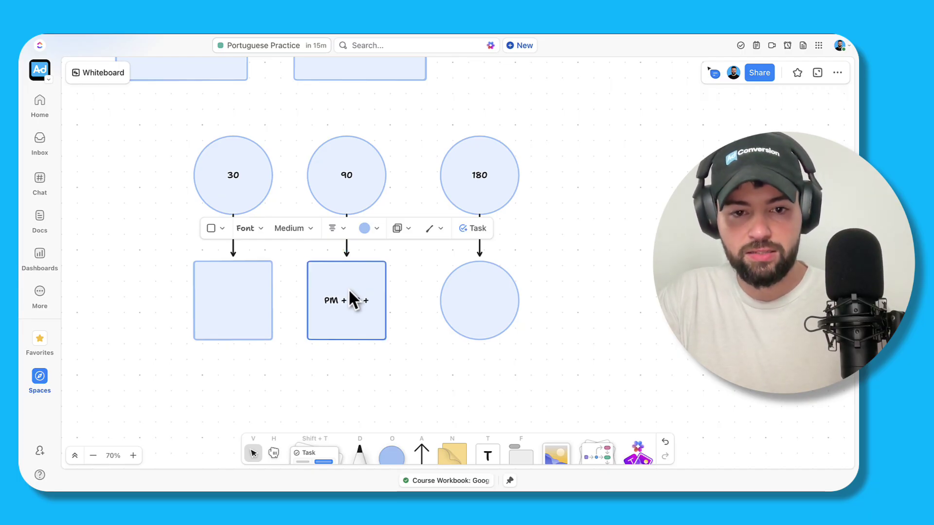
{"action": "type", "text": "M + SP + TL"}
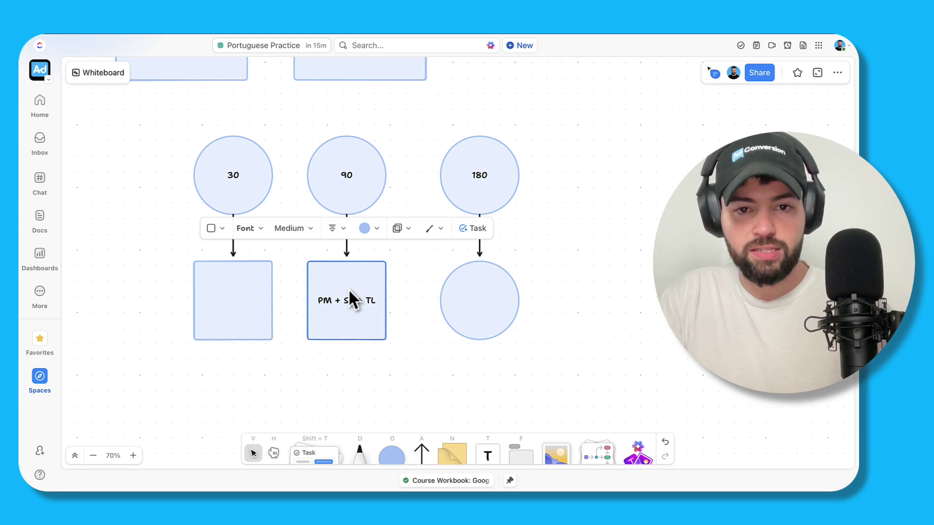
- Label the empty square beneath the 30 circle PM + SP
{"action": "left_click", "coordinate": [230, 316]}
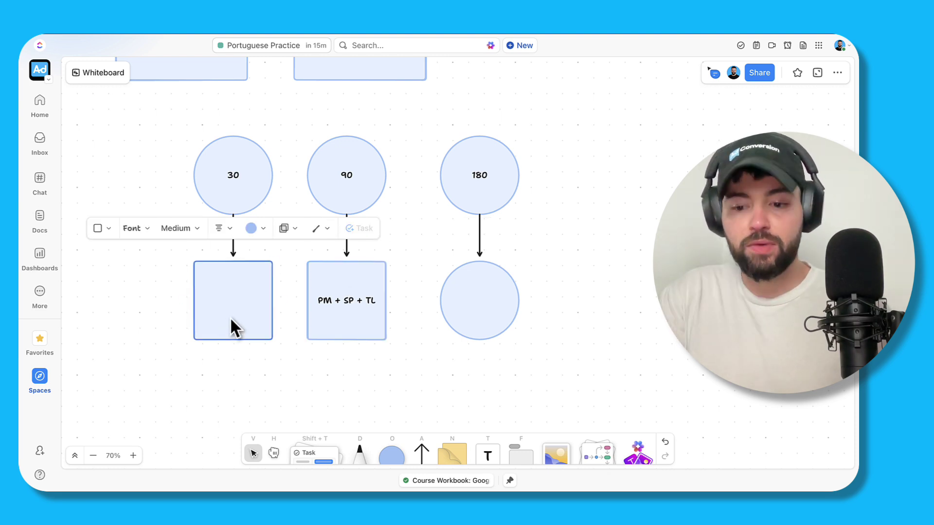
{"action": "type", "text": "PM + SP"}
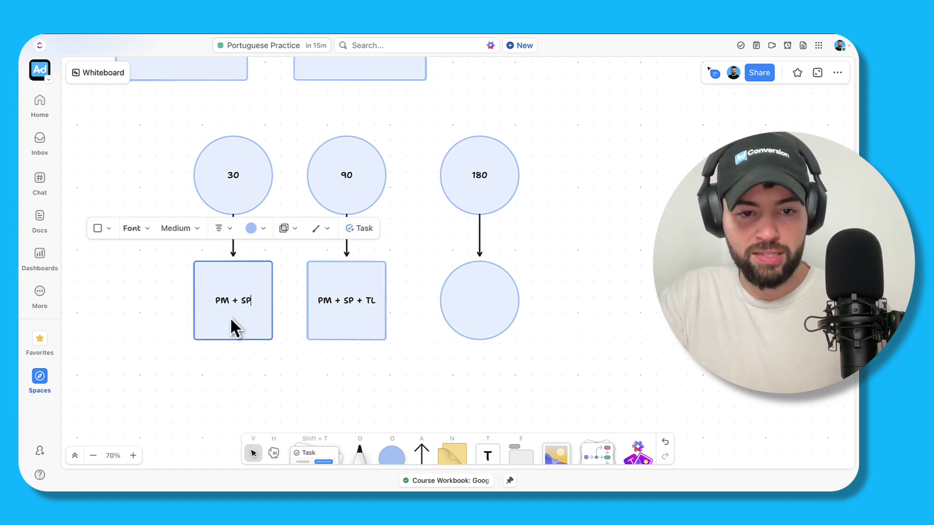
- Delete the final TL from the label beneath the 90 circle and enter TL again
{"action": "double_click", "coordinate": [372, 300]}
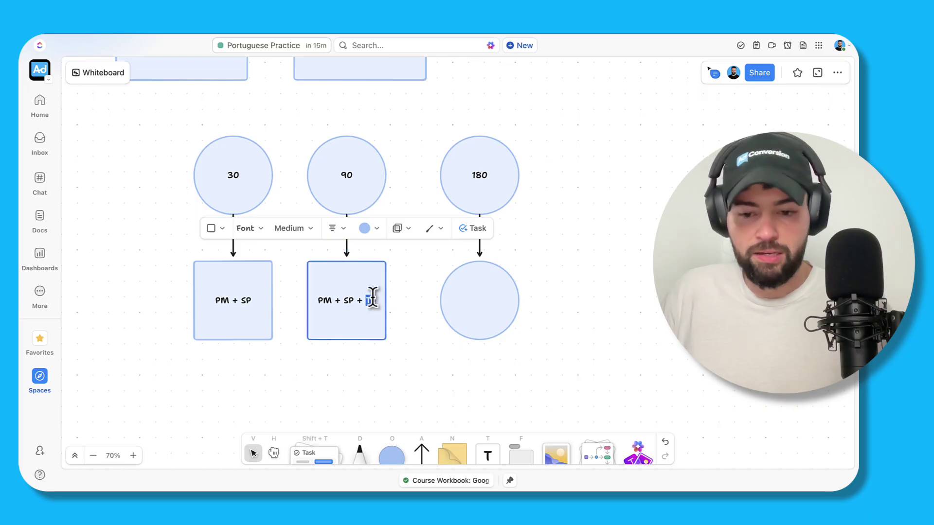
{"action": "key", "text": "BackSpace"}
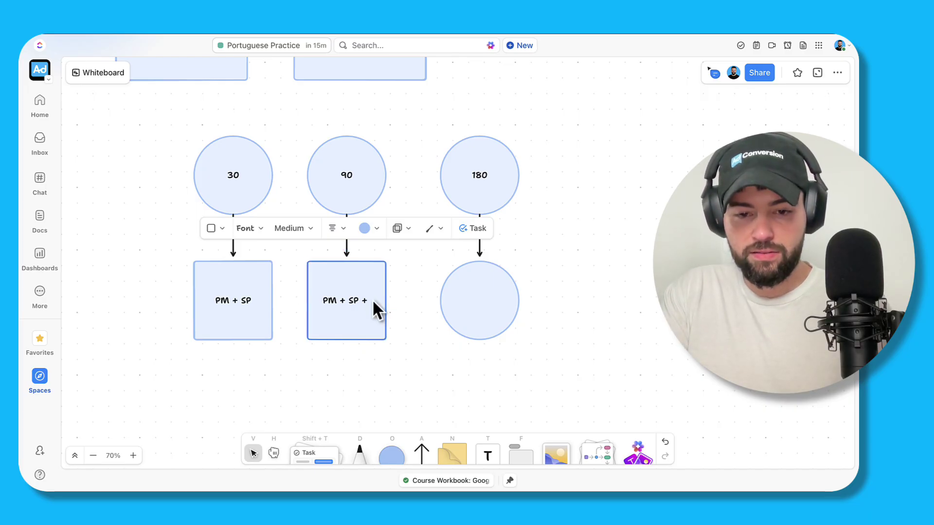
{"action": "type", "text": "TL"}
- Label the empty circle beneath the 180 circle TL
{"action": "left_click", "coordinate": [501, 306]}
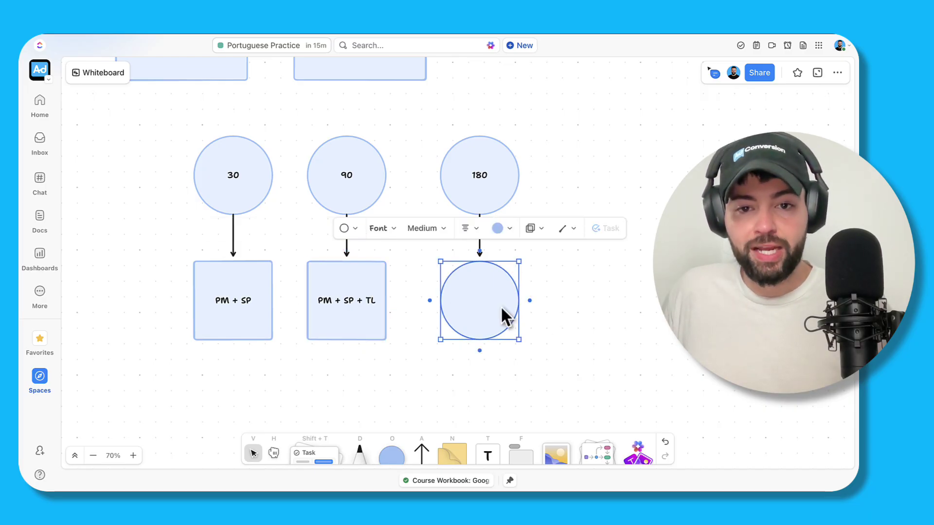
{"action": "left_click", "coordinate": [501, 306]}
{"action": "double_click", "coordinate": [346, 301]}
{"action": "triple_click", "coordinate": [344, 304]}
{"action": "left_click", "coordinate": [470, 300]}
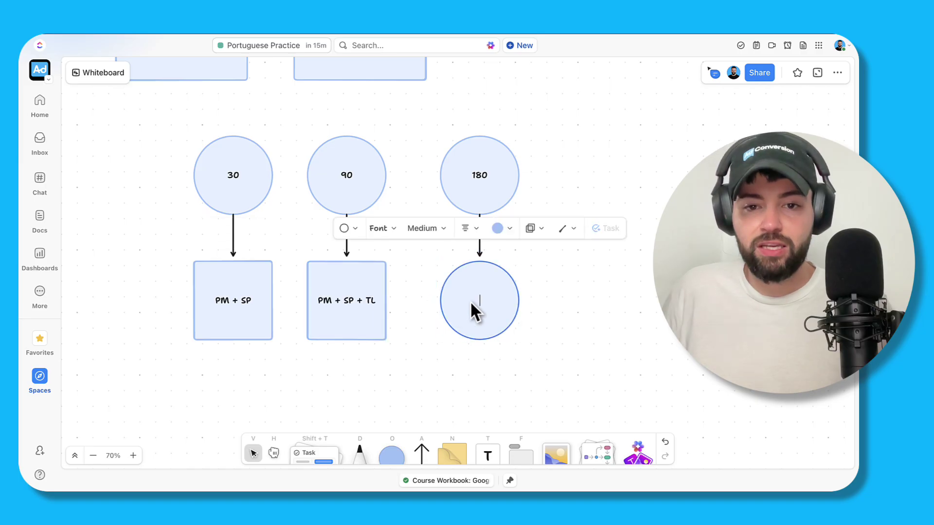
{"action": "type", "text": "TL"}
{"action": "left_click", "coordinate": [618, 312]}
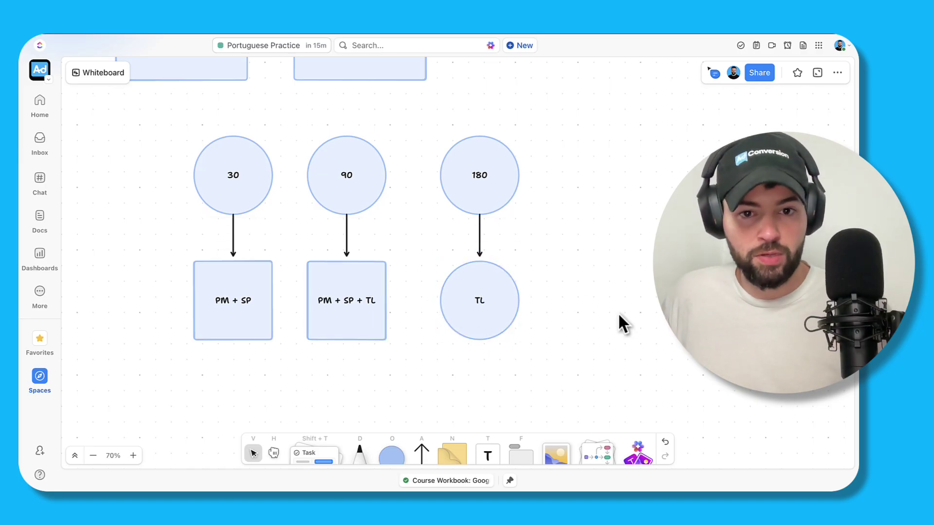
- Change the TL circle beneath the 180 circle to a square
{"action": "scroll", "coordinate": [615, 311], "scroll_direction": "left", "scroll_amount": 1}
{"action": "scroll", "coordinate": [615, 312], "scroll_direction": "down", "scroll_amount": 1}
{"action": "left_click", "coordinate": [544, 281]}
{"action": "left_click", "coordinate": [409, 186]}
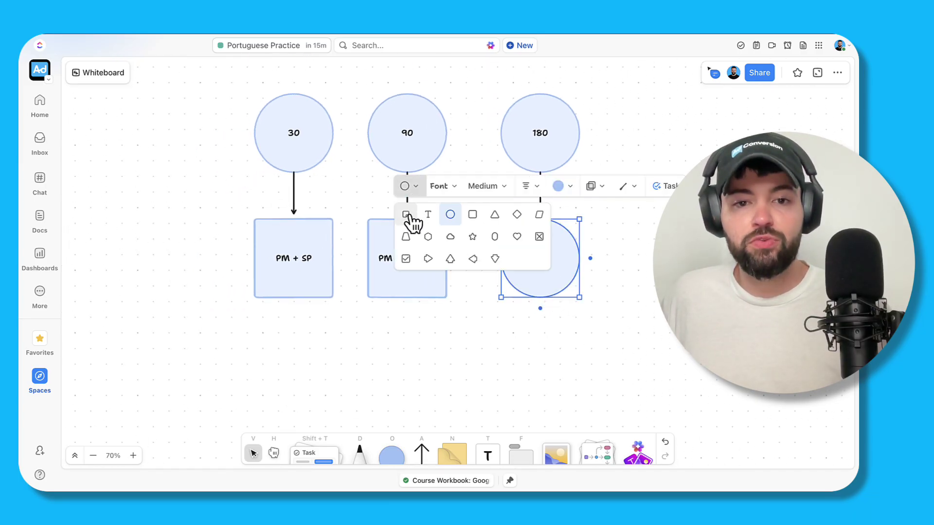
{"action": "left_click", "coordinate": [473, 214]}
{"action": "left_click", "coordinate": [457, 333]}
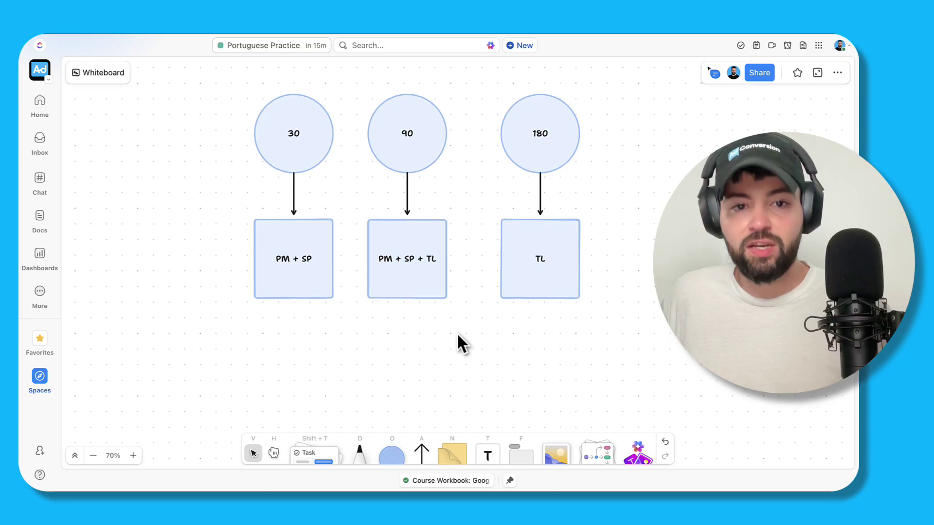
{"action": "scroll", "coordinate": [457, 333], "scroll_direction": "up", "scroll_amount": 1}
{"action": "scroll", "coordinate": [457, 333], "scroll_direction": "right", "scroll_amount": 1}
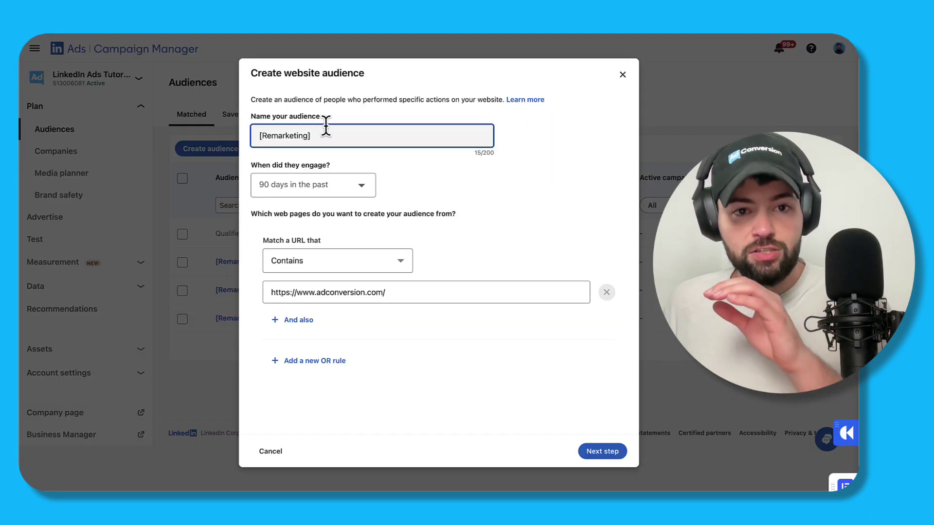
- Name the website audience [Remarketing] 90D Web Visits
{"action": "left_click", "coordinate": [370, 293]}
{"action": "key", "text": "ctrl+a"}
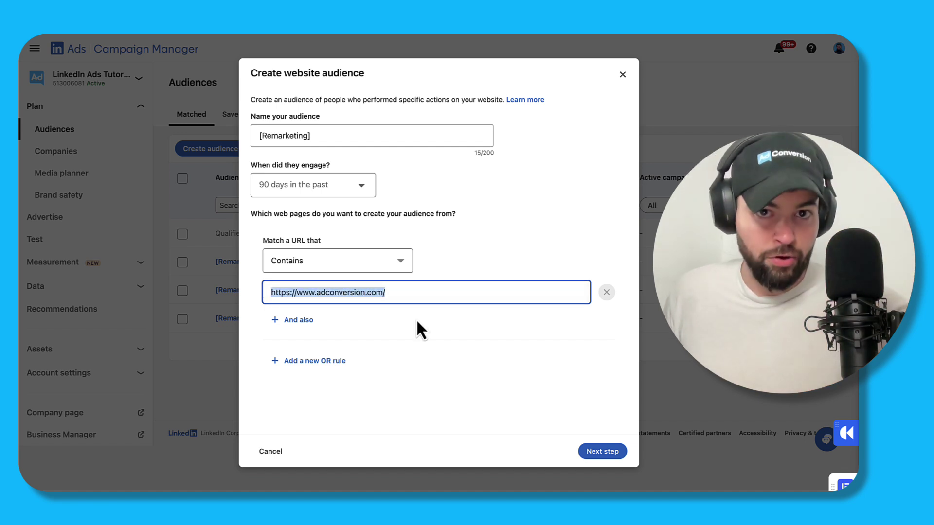
{"action": "left_click", "coordinate": [472, 325]}
{"action": "left_click", "coordinate": [342, 132]}
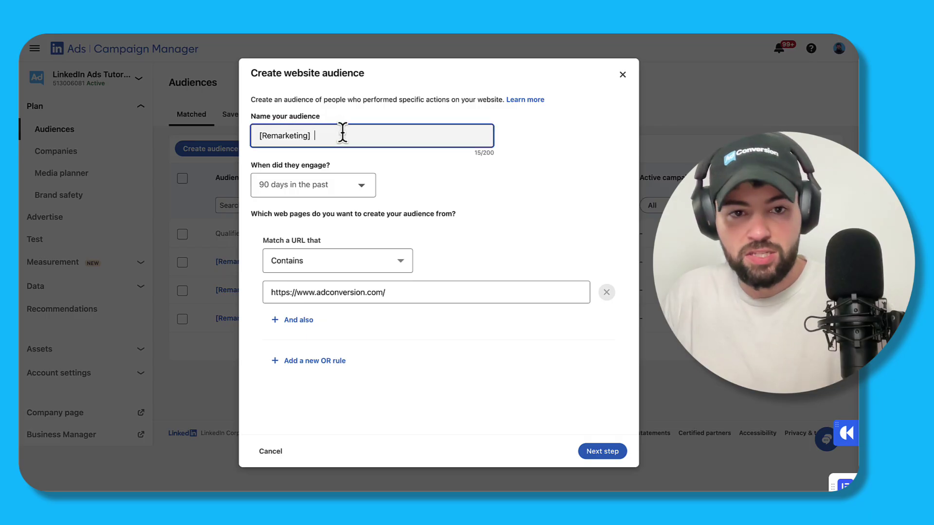
{"action": "key", "text": "BackSpace"}
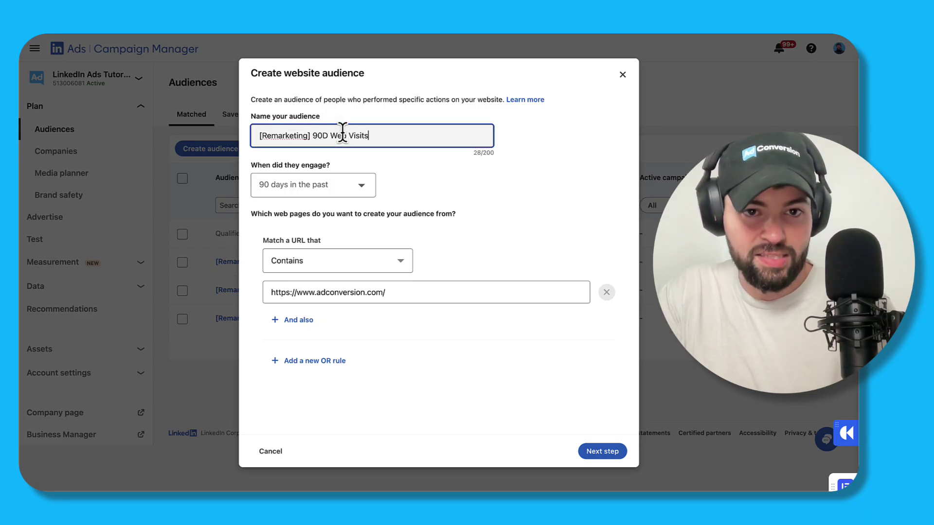
- Open the engagement period choices and close the website audience form without saving
{"action": "left_click", "coordinate": [275, 193]}
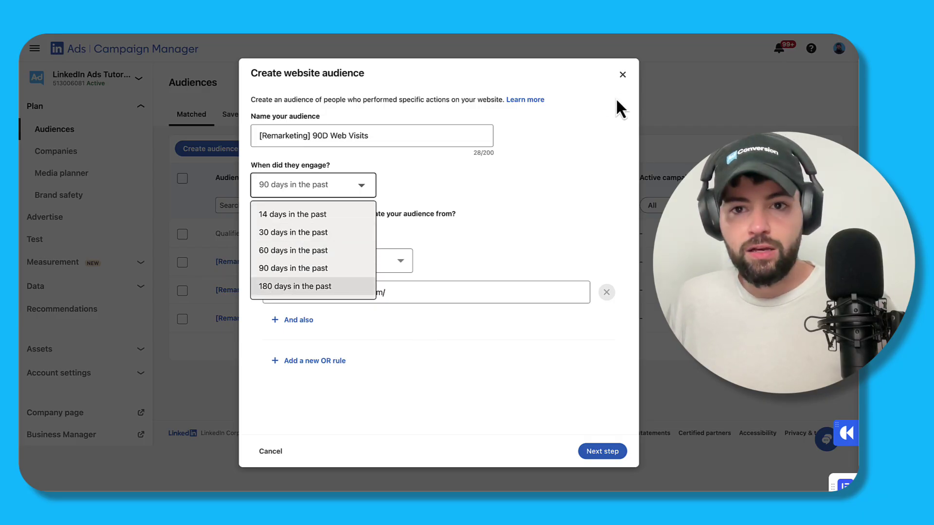
{"action": "left_click", "coordinate": [622, 75]}
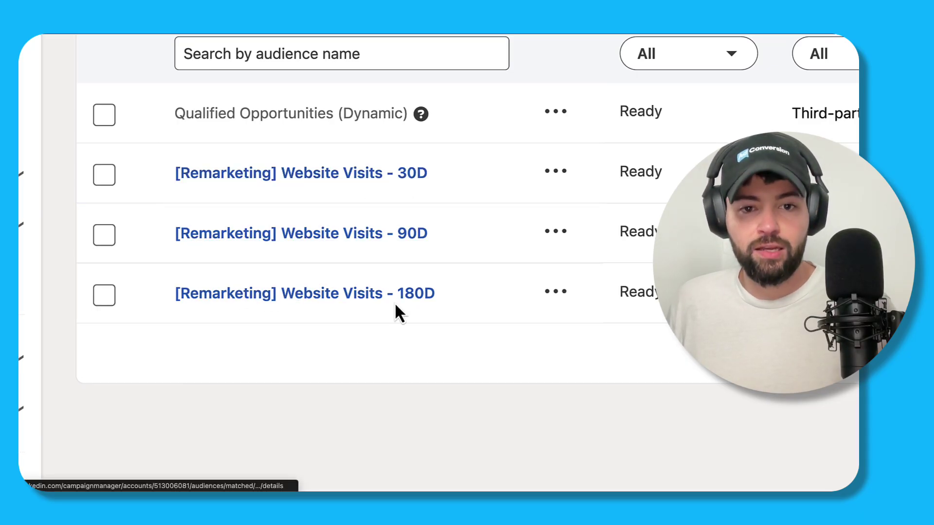
- Add an arrow-connected square after the Website square on the whiteboard
{"action": "scroll", "coordinate": [372, 351], "scroll_direction": "up", "scroll_amount": 1}
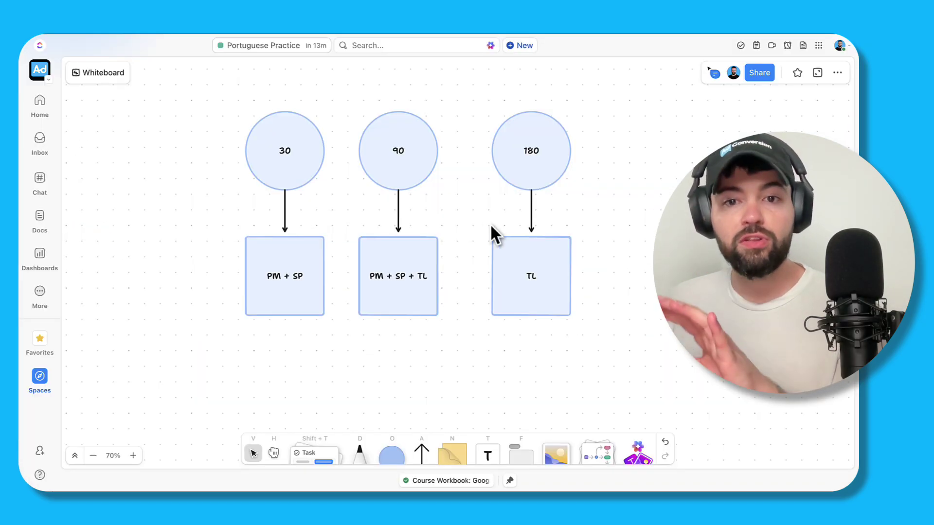
{"action": "scroll", "coordinate": [553, 197], "scroll_direction": "up", "scroll_amount": 2}
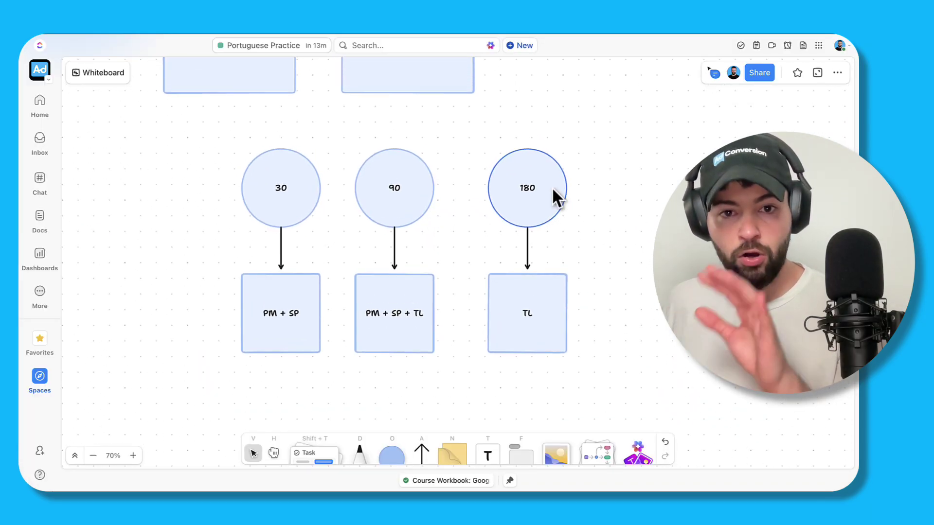
{"action": "scroll", "coordinate": [488, 139], "scroll_direction": "down", "scroll_amount": 2}
{"action": "scroll", "coordinate": [487, 132], "scroll_direction": "up", "scroll_amount": 3}
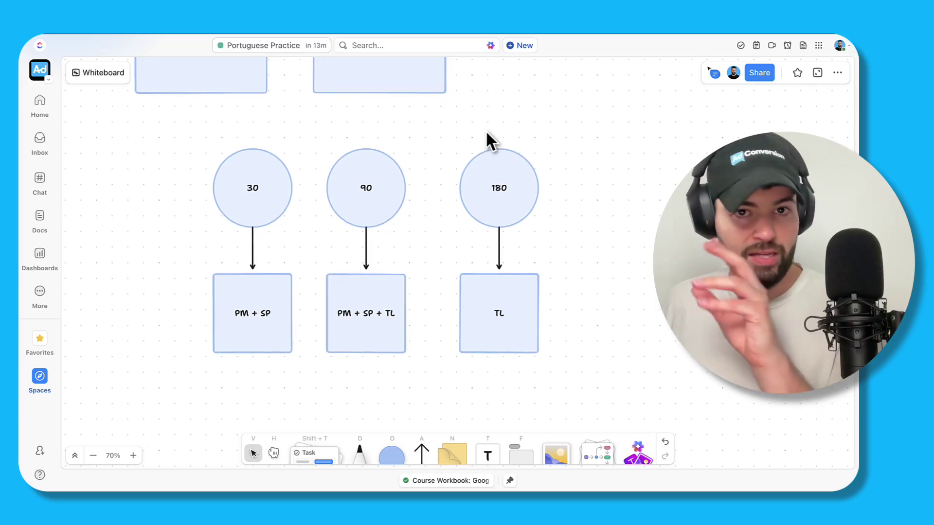
{"action": "scroll", "coordinate": [487, 133], "scroll_direction": "up", "scroll_amount": 4}
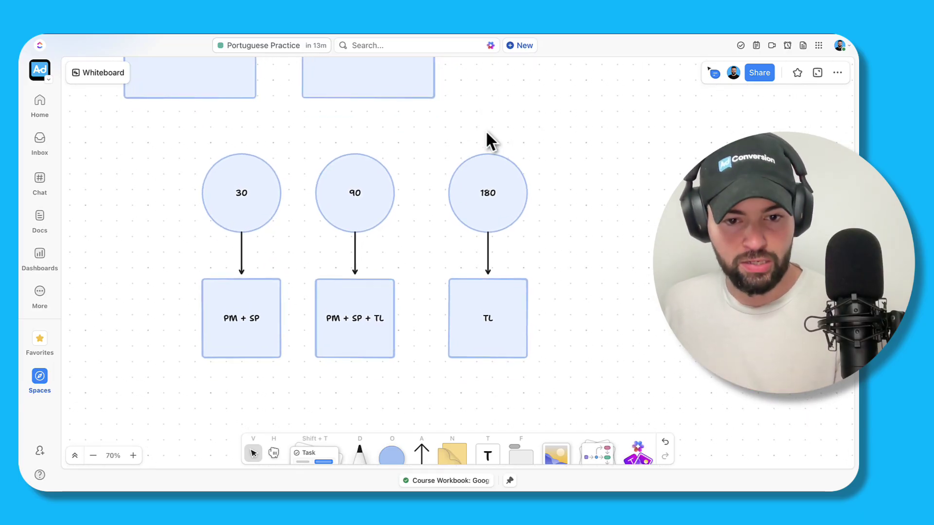
{"action": "scroll", "coordinate": [486, 134], "scroll_direction": "up", "scroll_amount": 3}
{"action": "scroll", "coordinate": [438, 119], "scroll_direction": "left", "scroll_amount": 3}
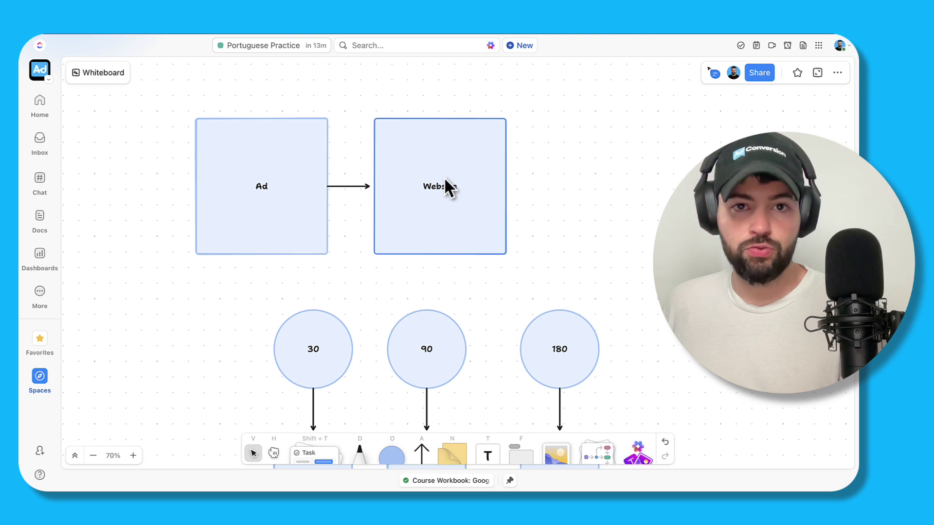
{"action": "scroll", "coordinate": [442, 183], "scroll_direction": "right", "scroll_amount": 5}
{"action": "left_click", "coordinate": [372, 193]}
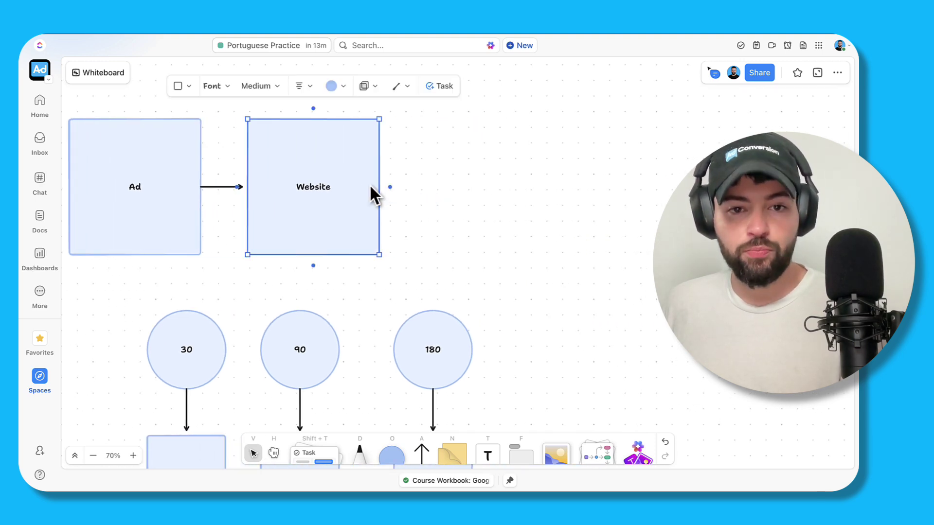
{"action": "left_click", "coordinate": [393, 186]}
{"action": "left_click", "coordinate": [603, 202]}
- Label the new square after Website "Pricing Page + Case Study Page + ROI Calculators"
{"action": "scroll", "coordinate": [603, 203], "scroll_direction": "left", "scroll_amount": 6}
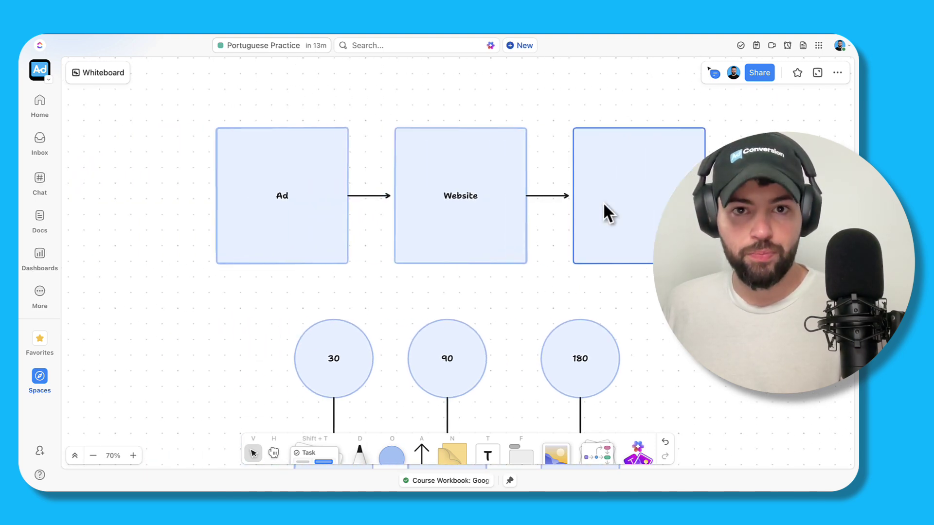
{"action": "scroll", "coordinate": [602, 203], "scroll_direction": "right", "scroll_amount": 3}
{"action": "scroll", "coordinate": [603, 202], "scroll_direction": "right", "scroll_amount": 2}
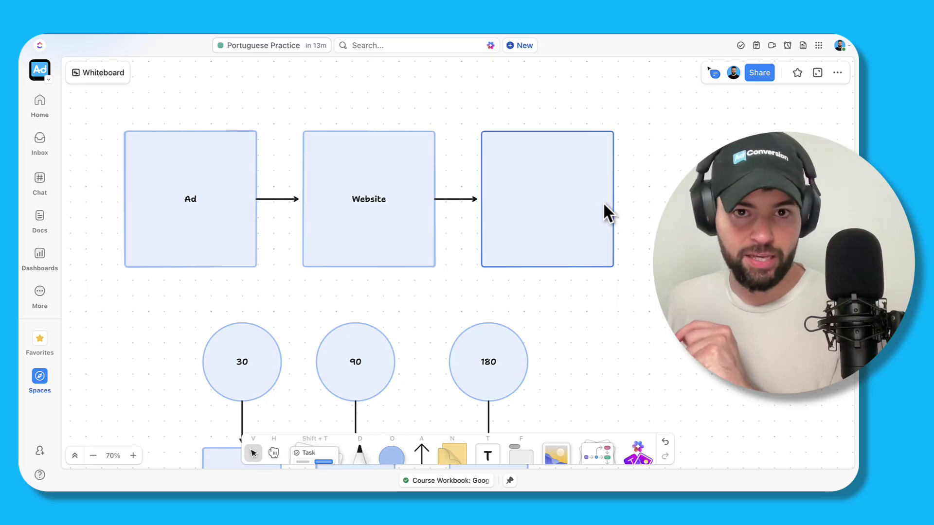
{"action": "scroll", "coordinate": [602, 202], "scroll_direction": "up", "scroll_amount": 1}
{"action": "left_click", "coordinate": [563, 210]}
{"action": "left_click", "coordinate": [563, 211]}
{"action": "type", "text": "P"}
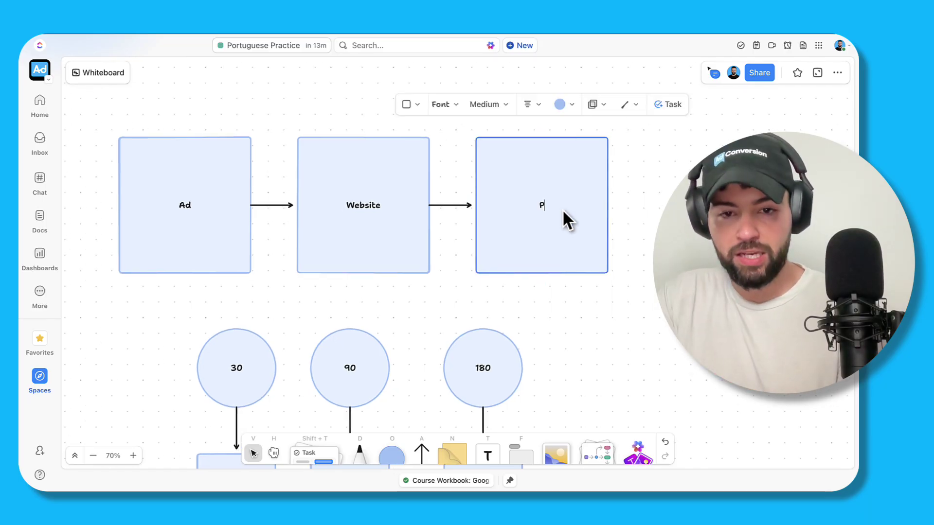
{"action": "type", "text": "ricing Pr"}
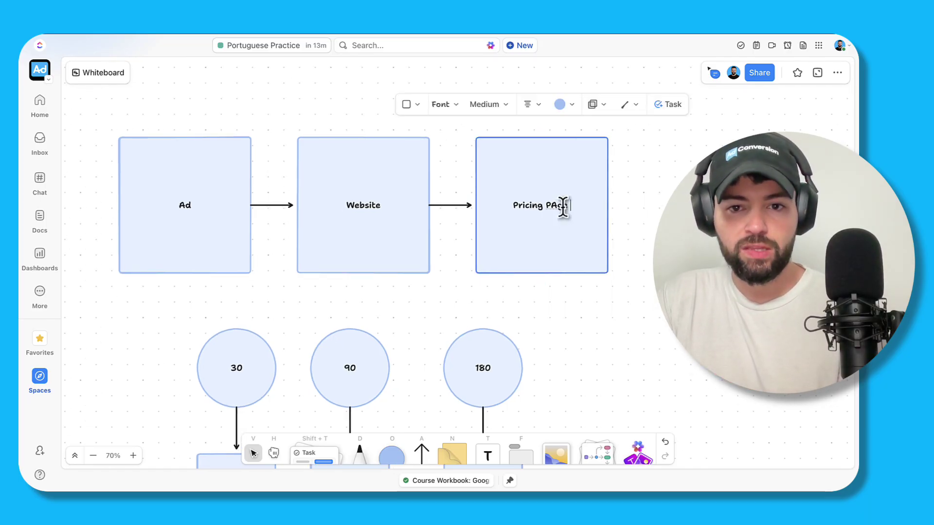
{"action": "type", "text": "ge + Cas"}
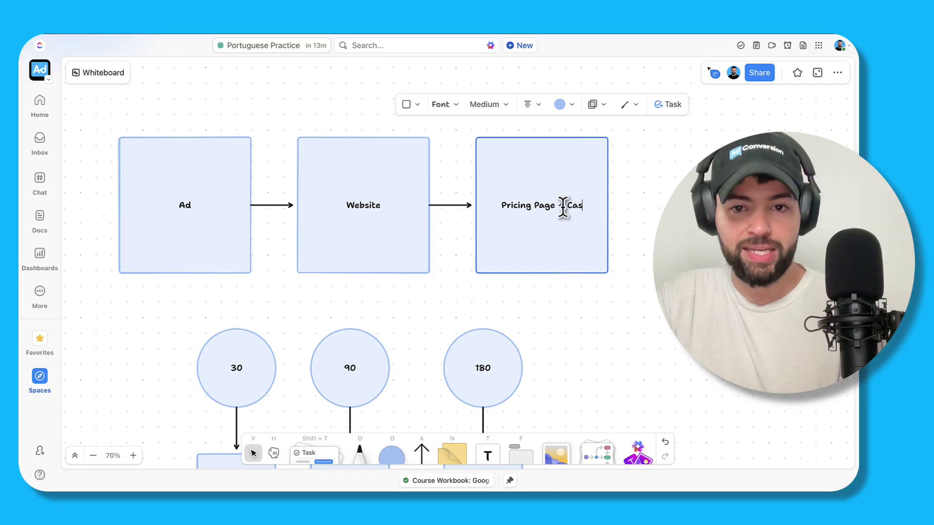
{"action": "type", "text": "e Study Page"}
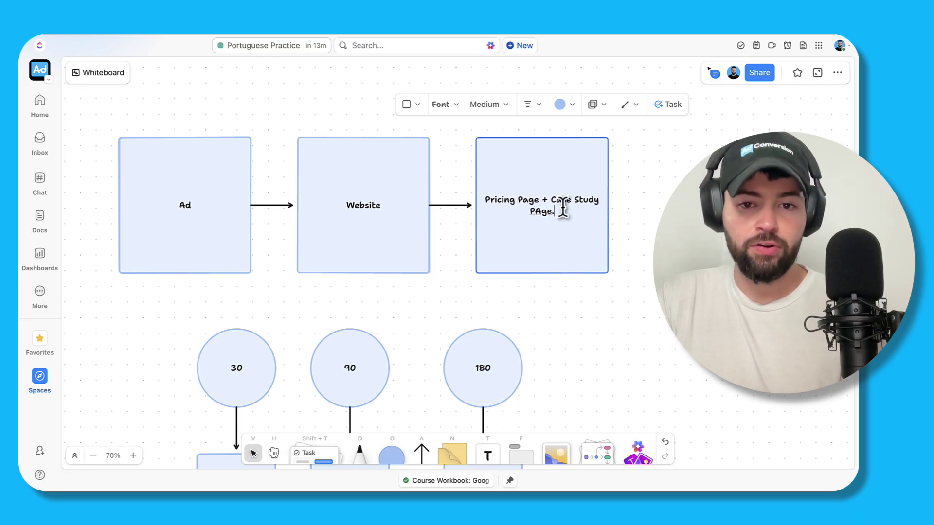
{"action": "key", "text": "BackSpace"}
{"action": "key", "text": "BackSpace"}
{"action": "key", "text": "BackSpace"}
{"action": "type", "text": "age + R"}
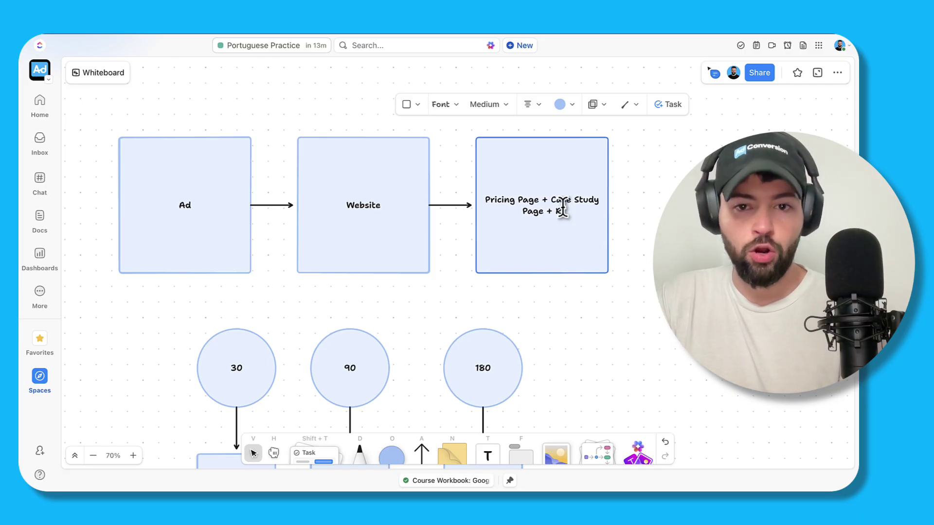
{"action": "type", "text": "OI Calculators"}
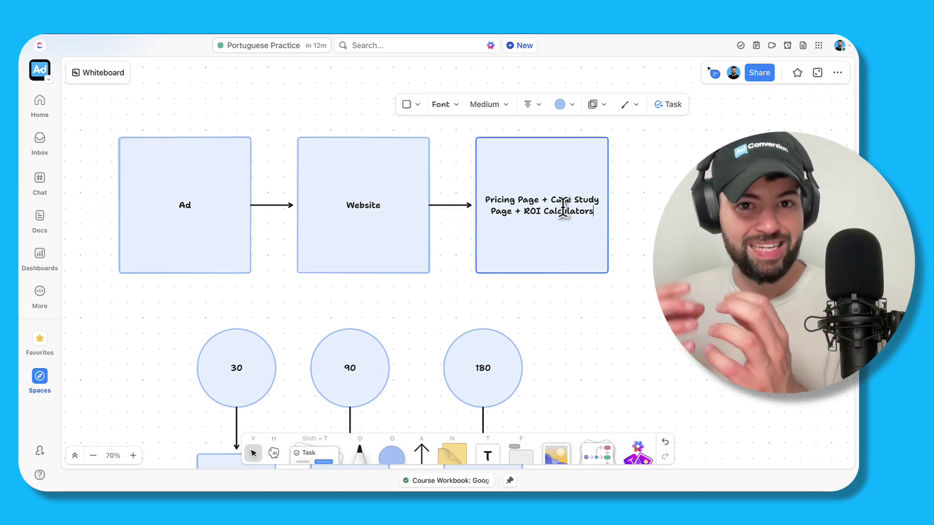
{"action": "left_click", "coordinate": [654, 184]}
- Draw a short arrow pointing down onto the Pricing Page square from above
{"action": "scroll", "coordinate": [656, 182], "scroll_direction": "up", "scroll_amount": 2}
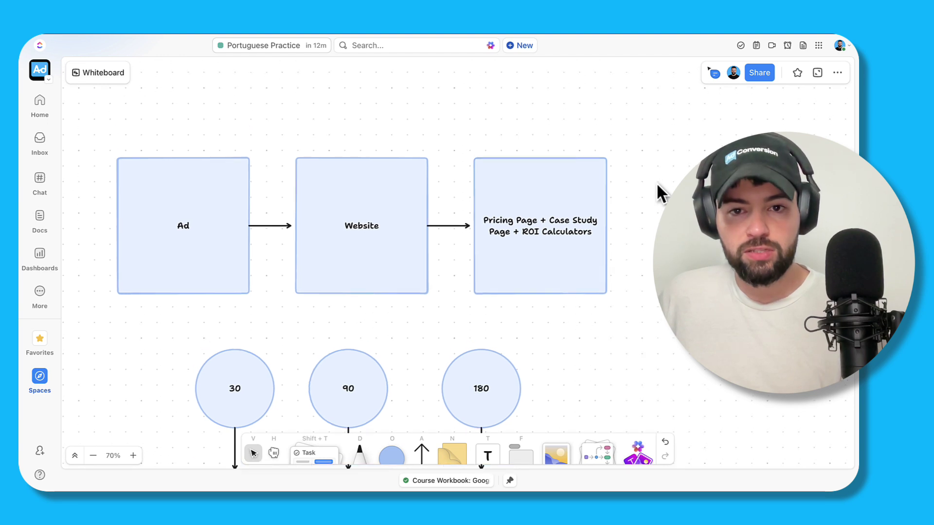
{"action": "key", "text": "a"}
{"action": "left_click_drag", "start_coordinate": [537, 111], "coordinate": [538, 170]}
{"action": "left_click", "coordinate": [585, 156]}
{"action": "scroll", "coordinate": [585, 157], "scroll_direction": "up", "scroll_amount": 1}
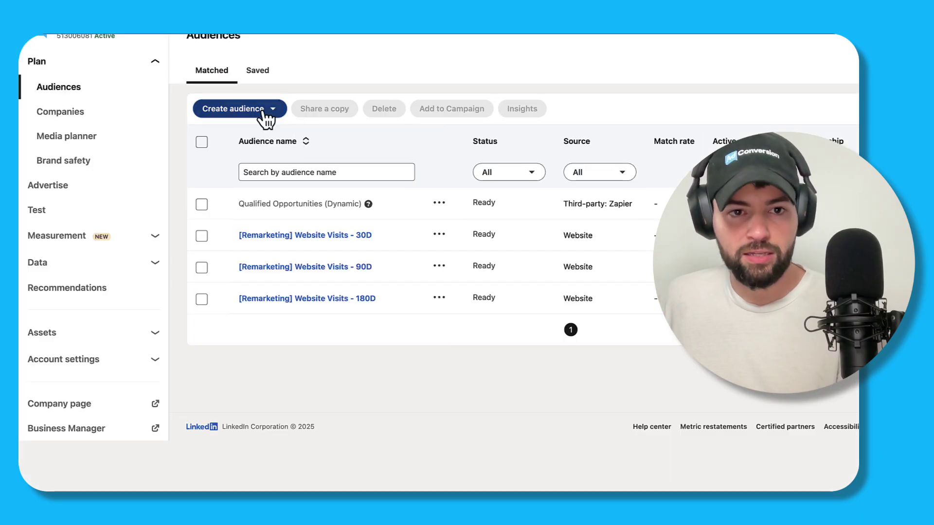
- Start a new matched audience that retargets by website
{"action": "left_click", "coordinate": [263, 112]}
{"action": "left_click", "coordinate": [250, 172]}
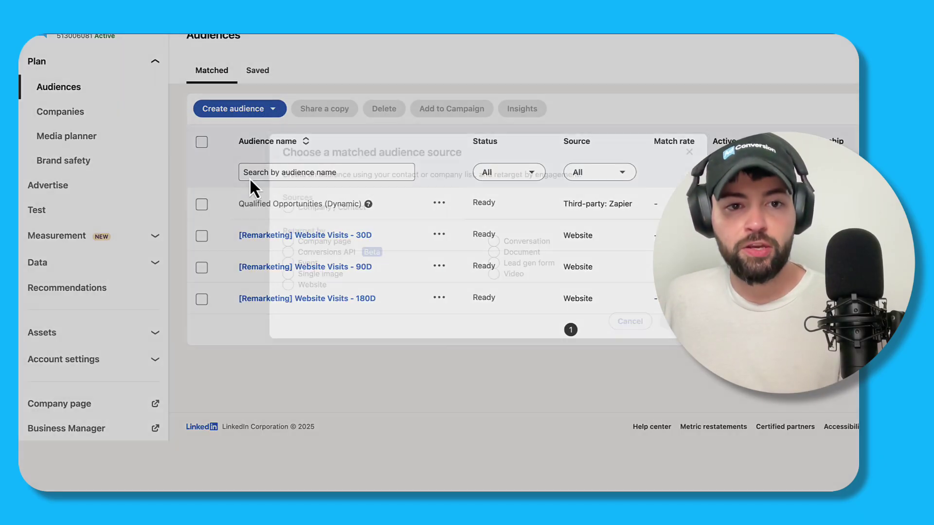
{"action": "left_click", "coordinate": [291, 275]}
{"action": "left_click", "coordinate": [287, 286]}
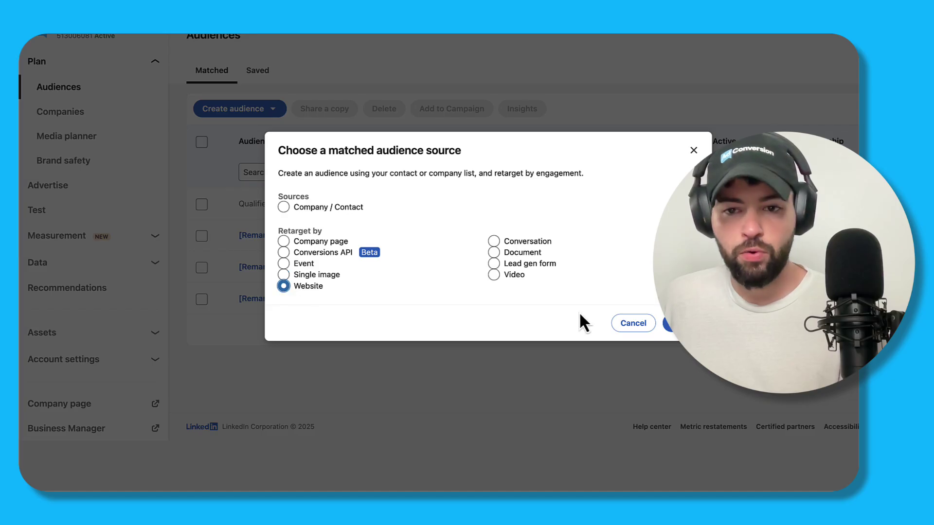
{"action": "left_click", "coordinate": [681, 323]}
- Name the website audience [Remarketing] High-Intent Web Visits (90D)
{"action": "left_click", "coordinate": [394, 112]}
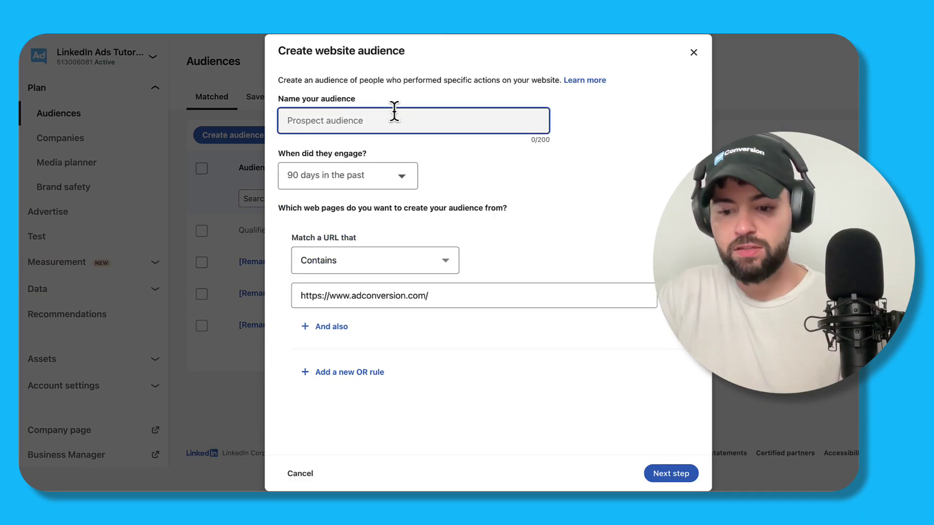
{"action": "type", "text": "[Remarketing] High-Intent Web Visits (90D"}
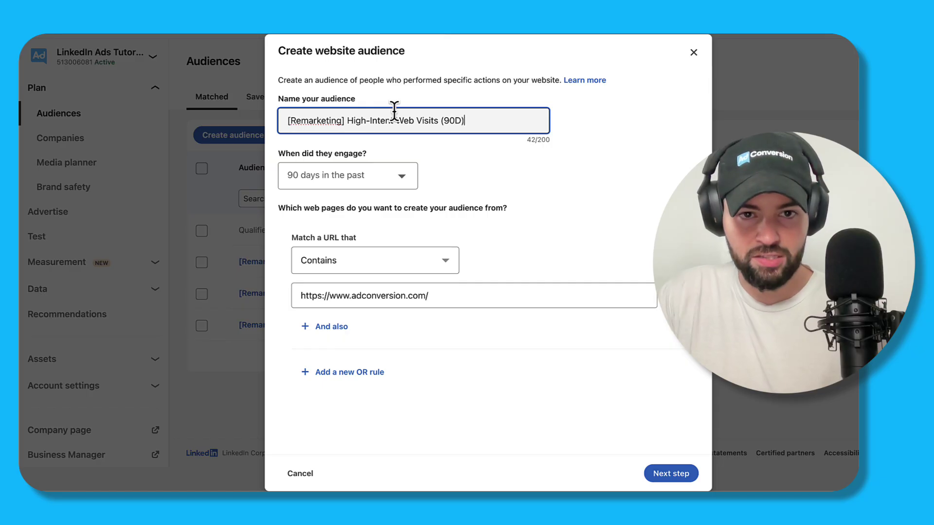
- Set the first URL rule of the website audience to match pages containing "pricing"
{"action": "left_click", "coordinate": [455, 182]}
{"action": "scroll", "coordinate": [450, 192], "scroll_direction": "down", "scroll_amount": 1}
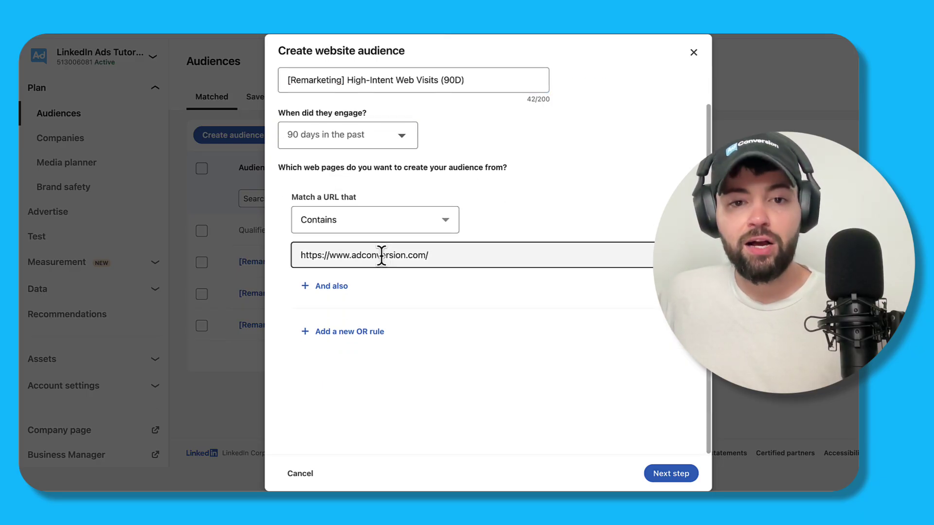
{"action": "left_click", "coordinate": [475, 251]}
{"action": "type", "text": "pr"}
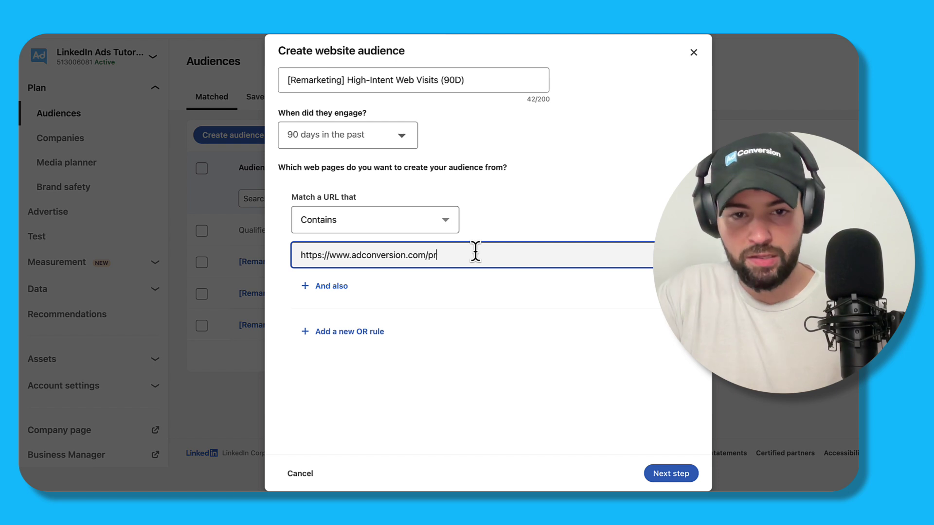
{"action": "type", "text": "icing"}
{"action": "key", "text": "ctrl+a"}
{"action": "type", "text": "pri"}
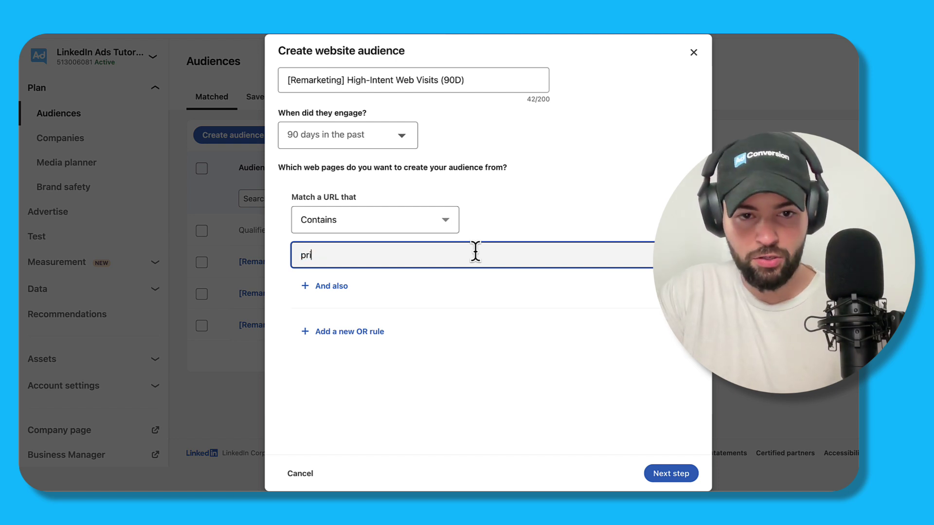
{"action": "type", "text": "cing"}
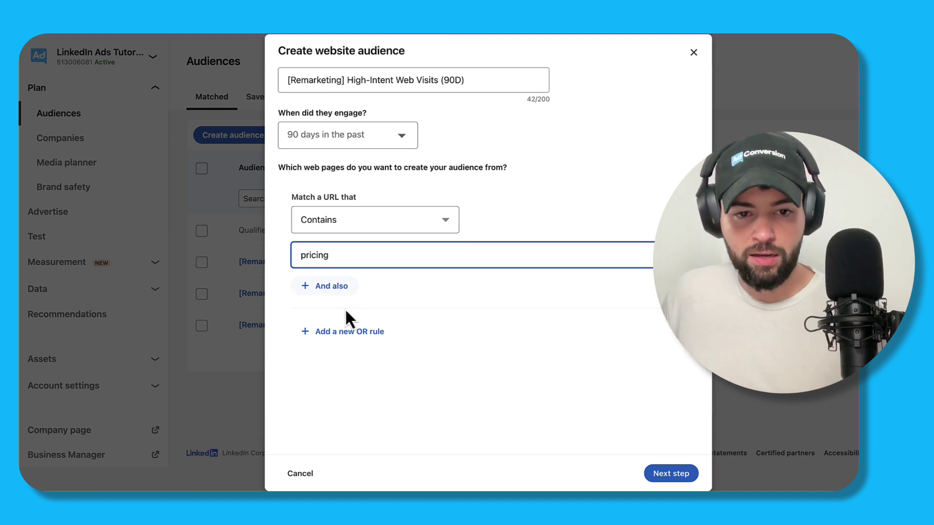
- Add an OR rule to the website audience that matches URLs containing "case-study"
{"action": "left_click", "coordinate": [342, 334]}
{"action": "scroll", "coordinate": [392, 295], "scroll_direction": "down", "scroll_amount": 1}
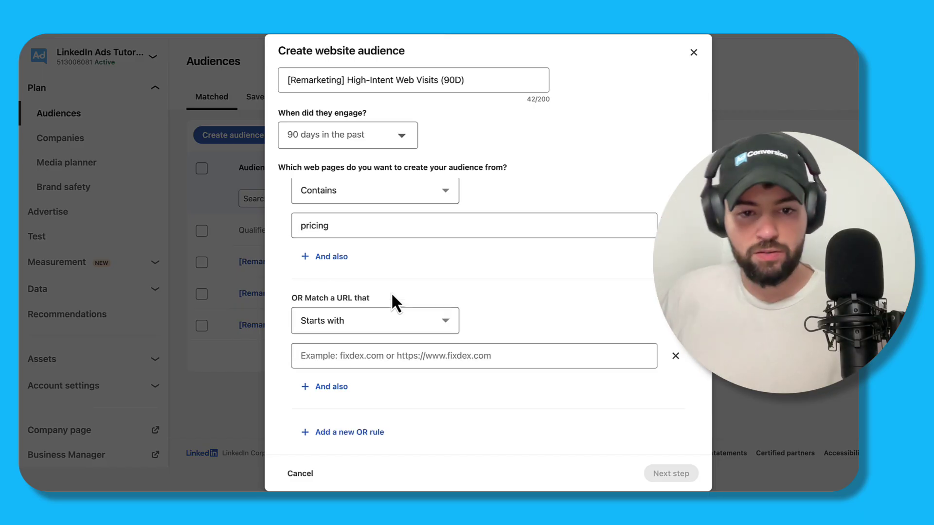
{"action": "left_click", "coordinate": [371, 356]}
{"action": "type", "text": "case study"}
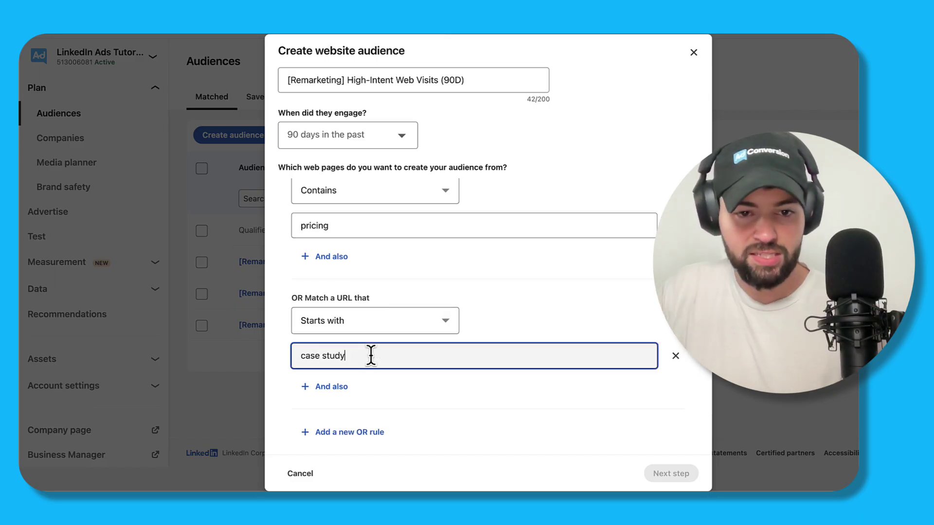
{"action": "left_click", "coordinate": [365, 331]}
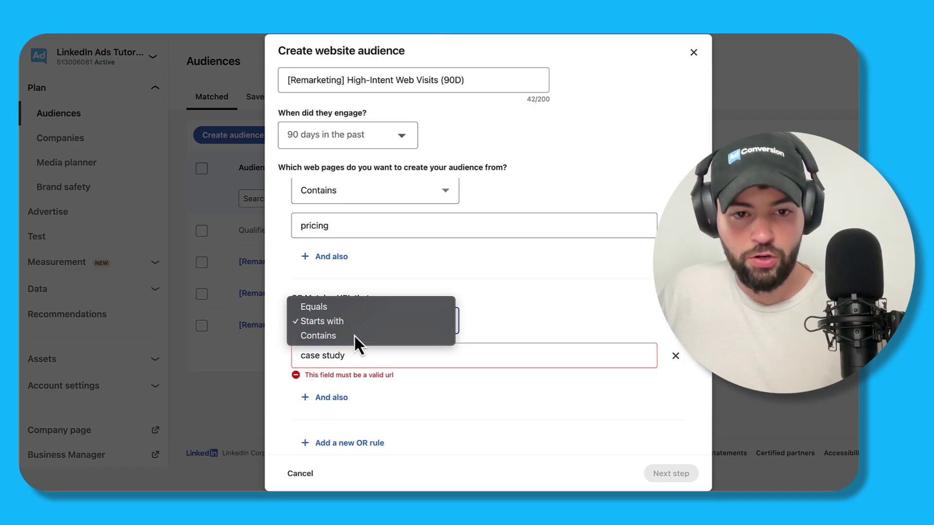
{"action": "left_click", "coordinate": [354, 337]}
{"action": "left_click", "coordinate": [335, 356]}
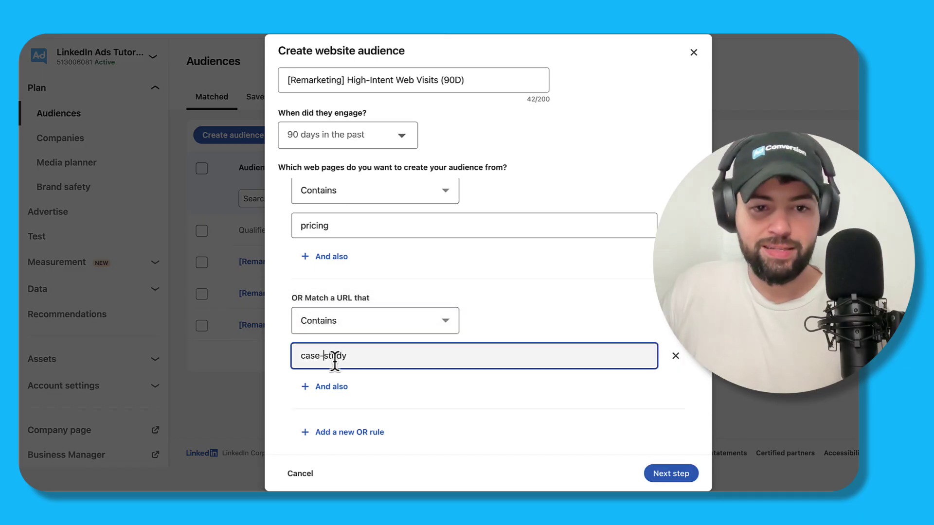
{"action": "left_click", "coordinate": [447, 296]}
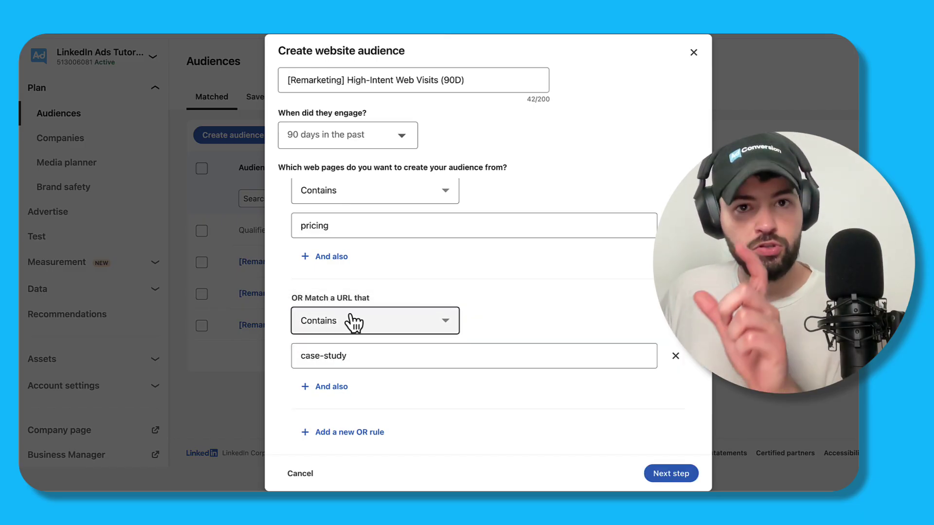
- Switch to the whiteboard and examine the ad-to-website flow with the 30, 90 and 180 audience windows beneath it
{"action": "scroll", "coordinate": [380, 289], "scroll_direction": "up", "scroll_amount": 1}
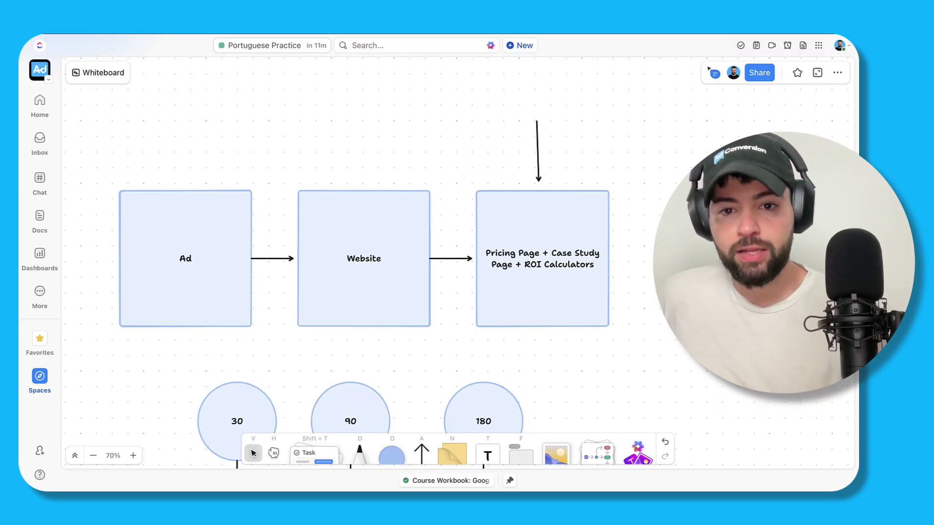
{"action": "scroll", "coordinate": [458, 262], "scroll_direction": "down", "scroll_amount": 1}
{"action": "scroll", "coordinate": [458, 262], "scroll_direction": "right", "scroll_amount": 1}
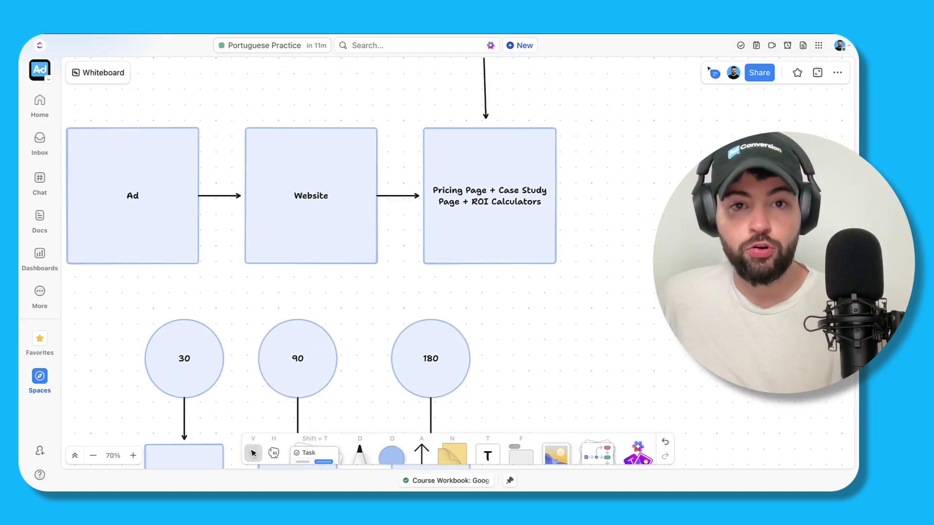
{"action": "scroll", "coordinate": [459, 263], "scroll_direction": "down", "scroll_amount": 3}
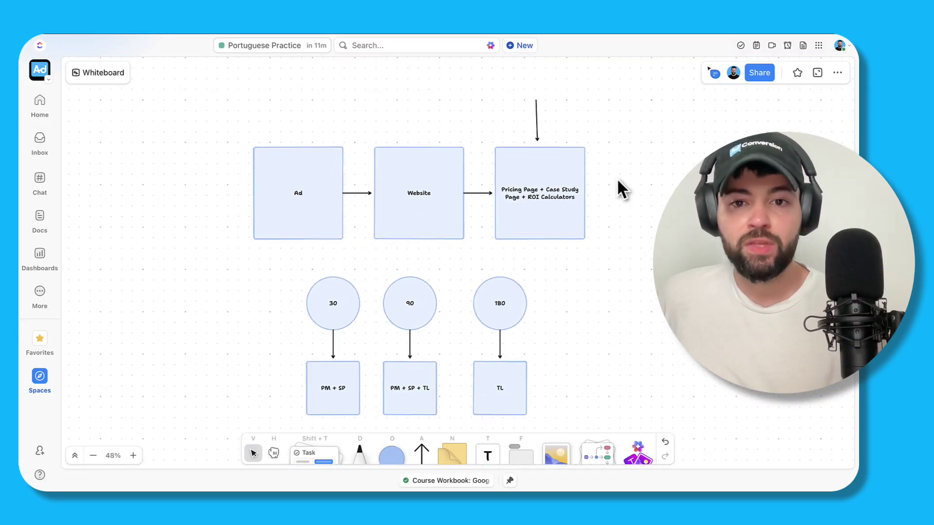
{"action": "scroll", "coordinate": [616, 178], "scroll_direction": "down", "scroll_amount": 1}
{"action": "scroll", "coordinate": [617, 178], "scroll_direction": "right", "scroll_amount": 1}
{"action": "scroll", "coordinate": [617, 178], "scroll_direction": "up", "scroll_amount": 1}
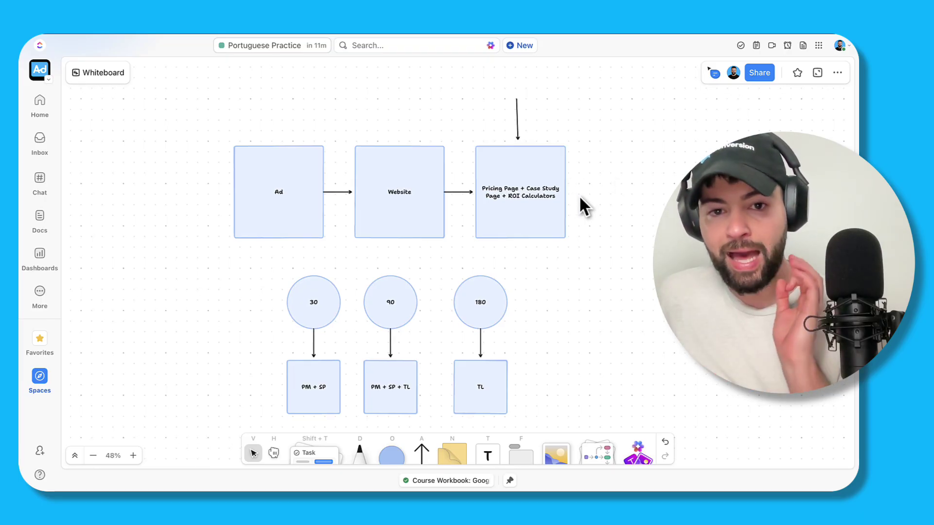
{"action": "scroll", "coordinate": [361, 179], "scroll_direction": "left", "scroll_amount": 3}
- Examine the Ad and Website squares and how they lead to the Pricing Page square
{"action": "left_click", "coordinate": [372, 197]}
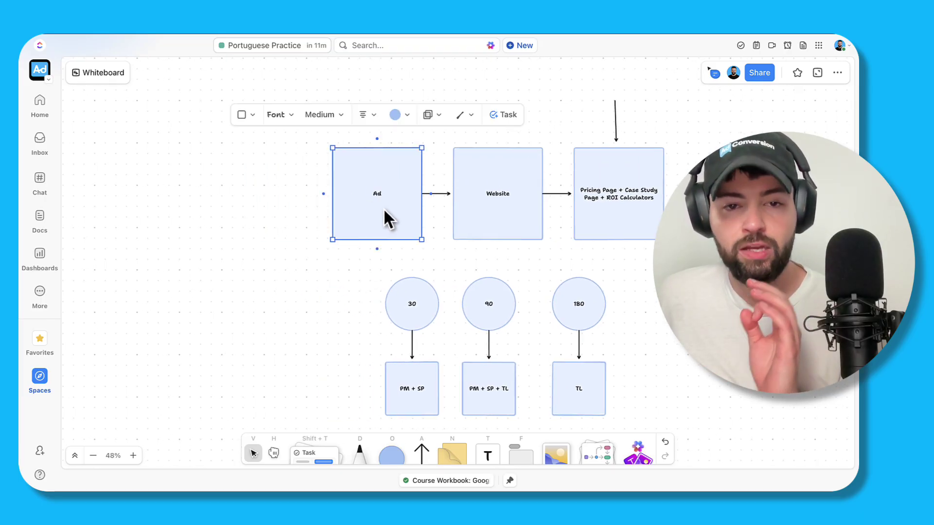
{"action": "scroll", "coordinate": [383, 208], "scroll_direction": "up", "scroll_amount": 5}
{"action": "scroll", "coordinate": [383, 208], "scroll_direction": "right", "scroll_amount": 3}
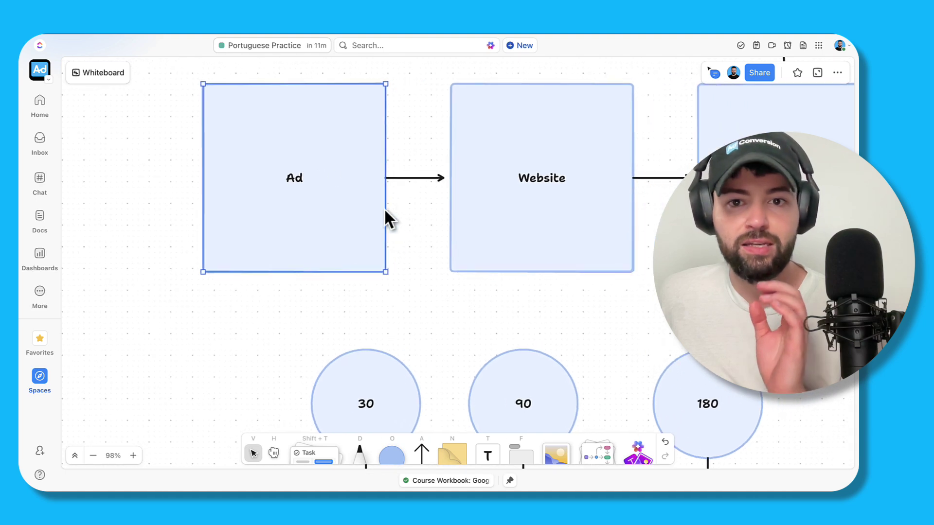
{"action": "scroll", "coordinate": [405, 195], "scroll_direction": "up", "scroll_amount": 1}
{"action": "left_click", "coordinate": [505, 197]}
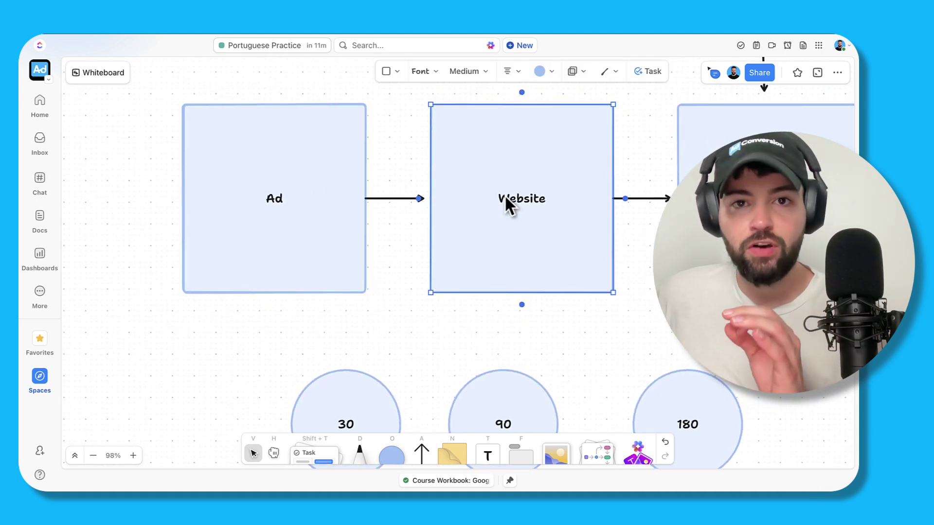
{"action": "scroll", "coordinate": [504, 195], "scroll_direction": "down", "scroll_amount": 3}
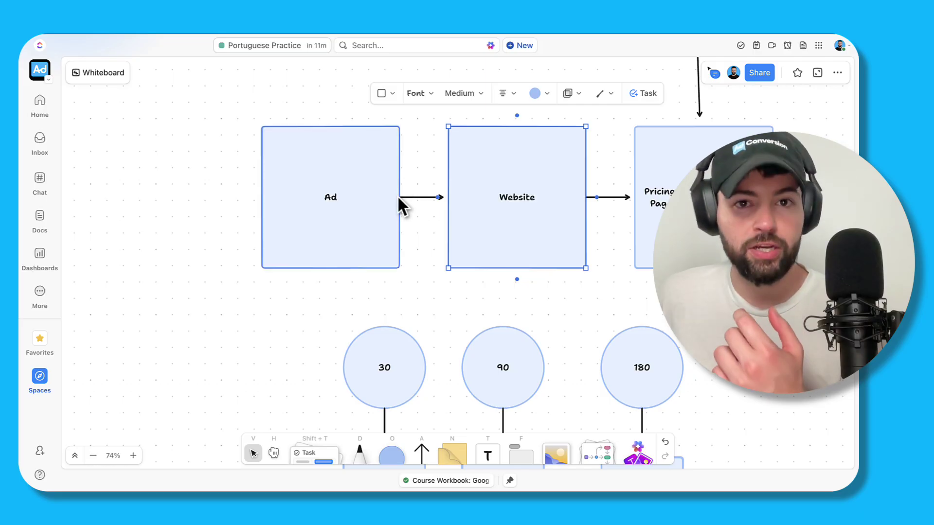
{"action": "left_click", "coordinate": [343, 192]}
{"action": "scroll", "coordinate": [341, 188], "scroll_direction": "up", "scroll_amount": 3}
{"action": "left_click", "coordinate": [464, 217]}
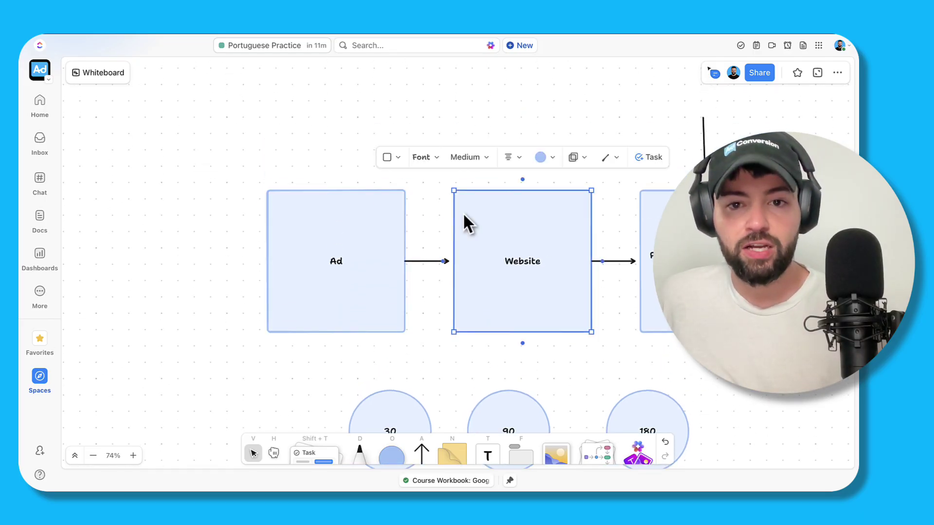
{"action": "scroll", "coordinate": [477, 210], "scroll_direction": "right", "scroll_amount": 3}
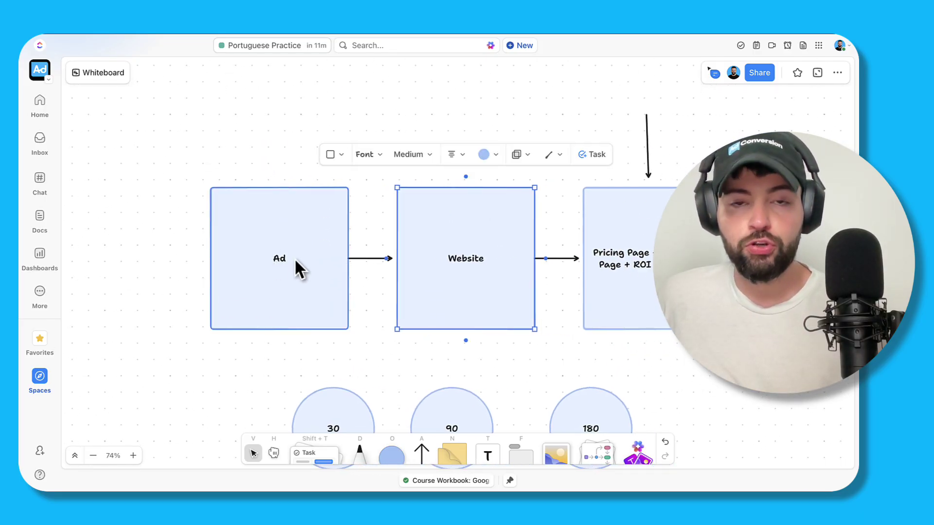
{"action": "scroll", "coordinate": [294, 257], "scroll_direction": "down", "scroll_amount": 2}
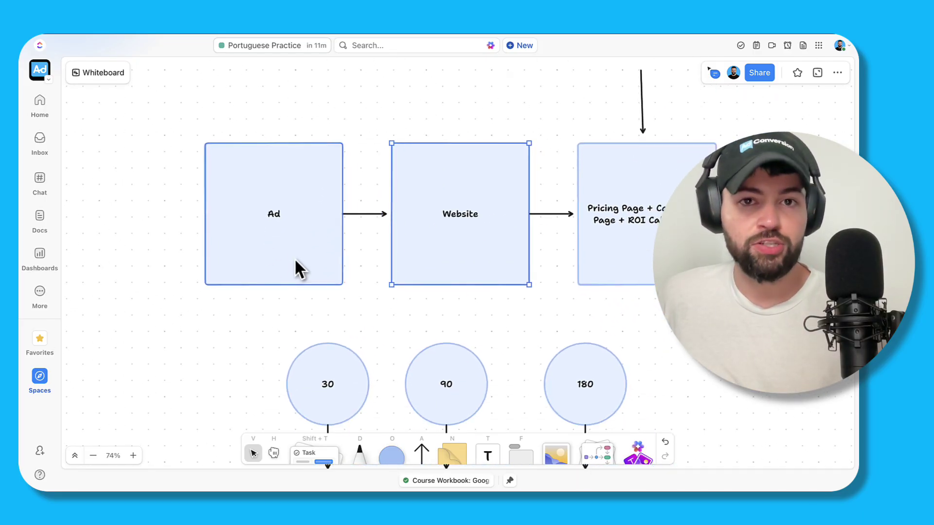
{"action": "left_click", "coordinate": [260, 123]}
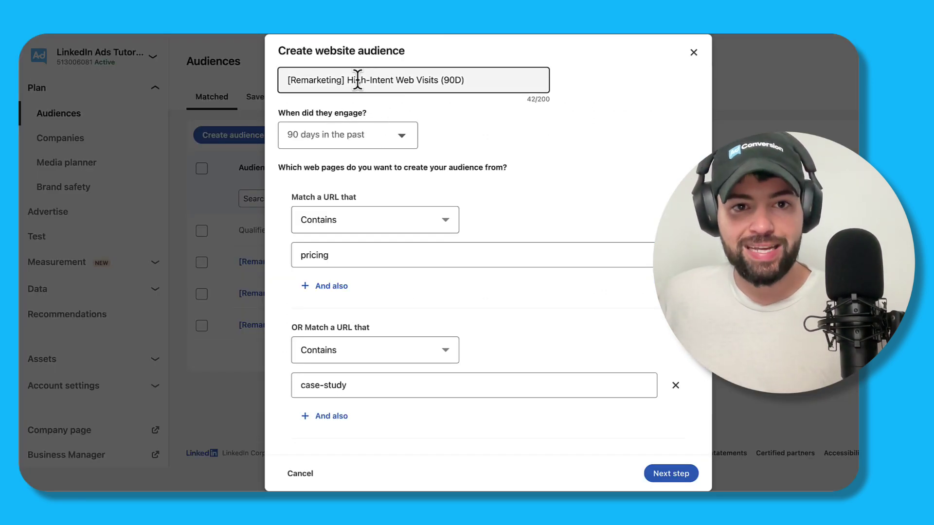
{"action": "left_click_drag", "start_coordinate": [348, 80], "coordinate": [395, 80]}
{"action": "left_click", "coordinate": [485, 119]}
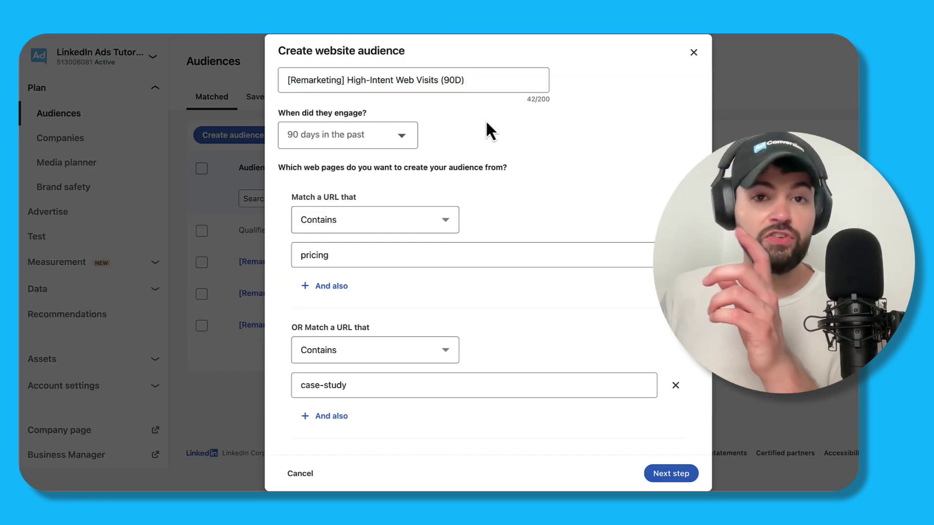
- In the LinkedIn website audience form, add another OR rule after case-study and set its URL match to Contains
{"action": "scroll", "coordinate": [481, 141], "scroll_direction": "down", "scroll_amount": 1}
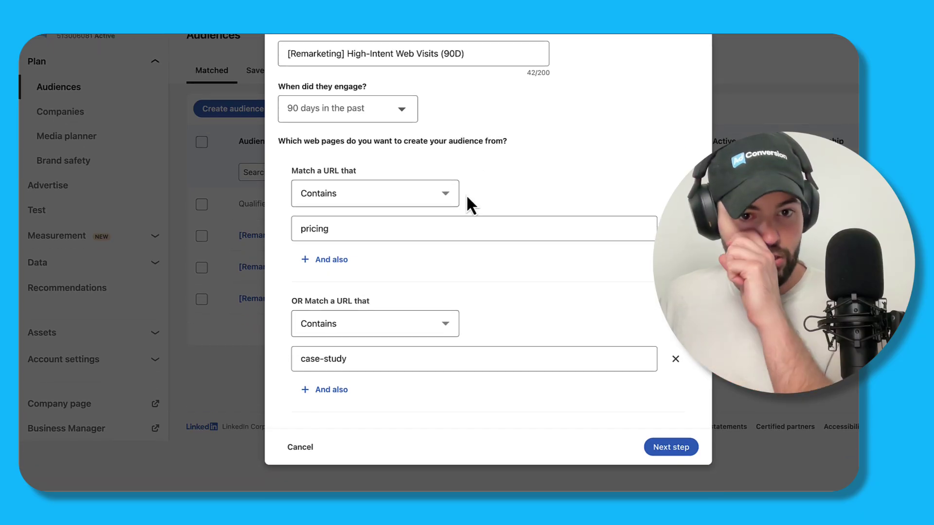
{"action": "scroll", "coordinate": [360, 365], "scroll_direction": "down", "scroll_amount": 1}
{"action": "left_click", "coordinate": [353, 405]}
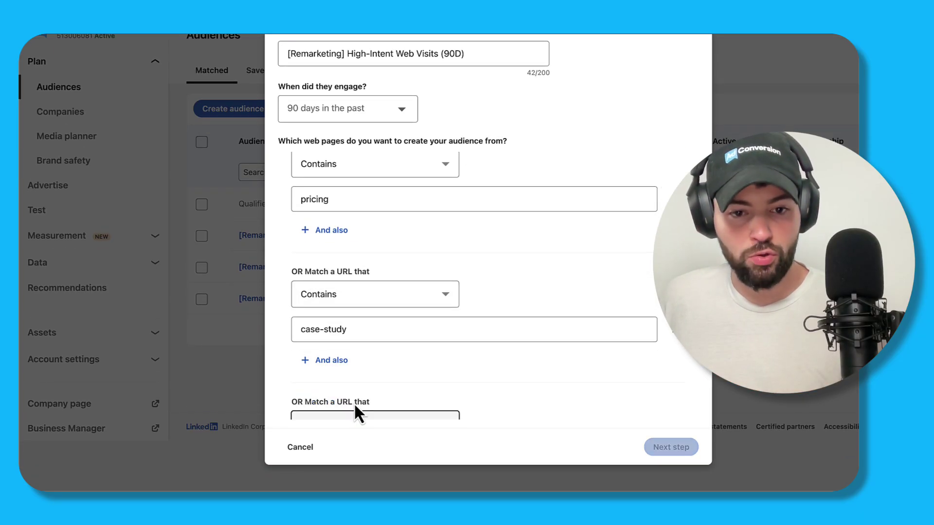
{"action": "left_click", "coordinate": [364, 295]}
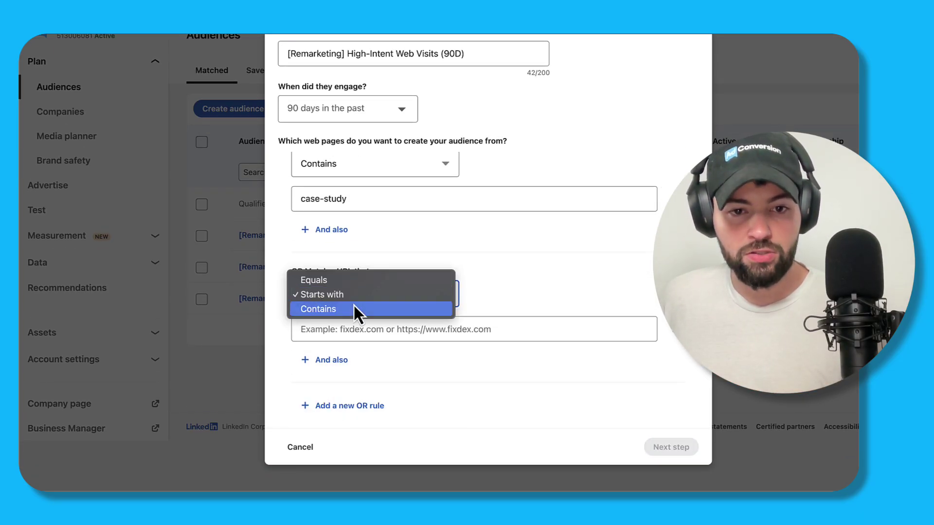
{"action": "left_click", "coordinate": [358, 311]}
- Enter utm_source=google&utm_medium=cpc as the URL text of the newest OR rule
{"action": "left_click", "coordinate": [331, 327]}
{"action": "type", "text": "d"}
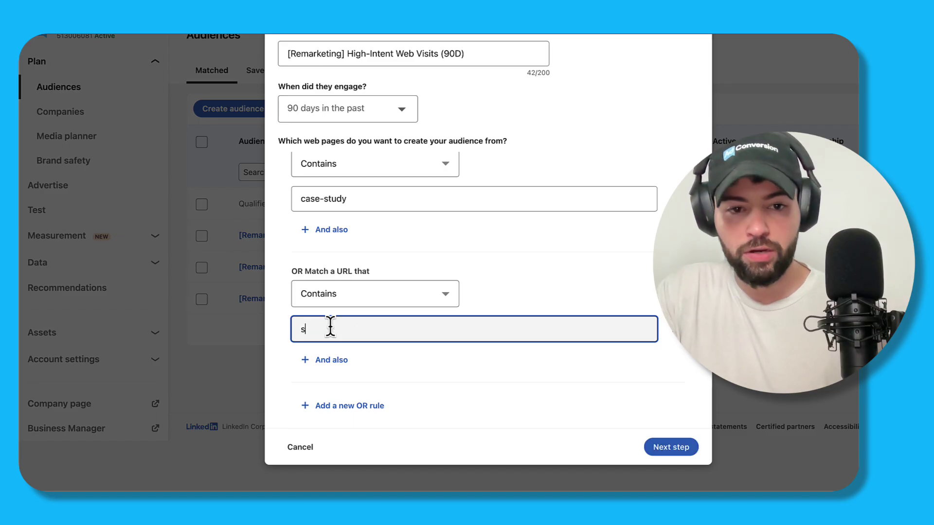
{"action": "key", "text": "BackSpace"}
{"action": "type", "text": "utm_sour"}
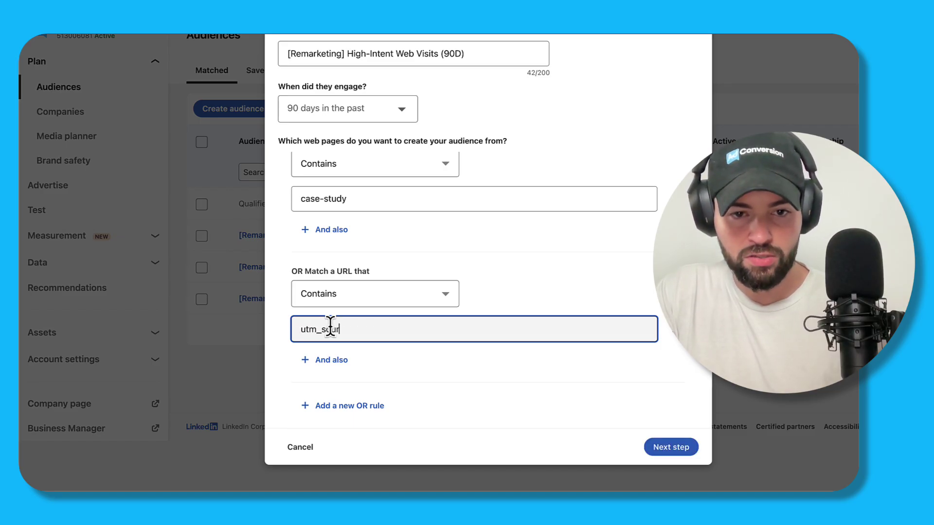
{"action": "type", "text": "ce=googl"}
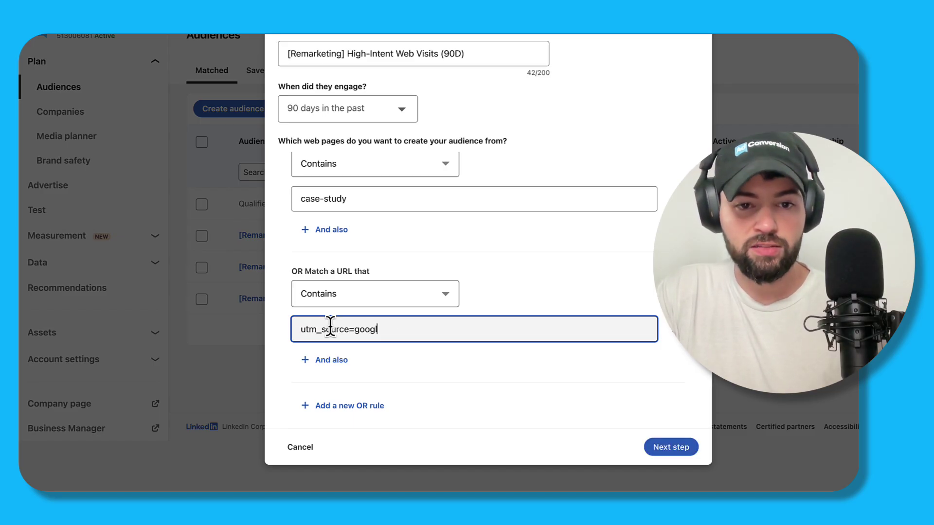
{"action": "type", "text": "e^"}
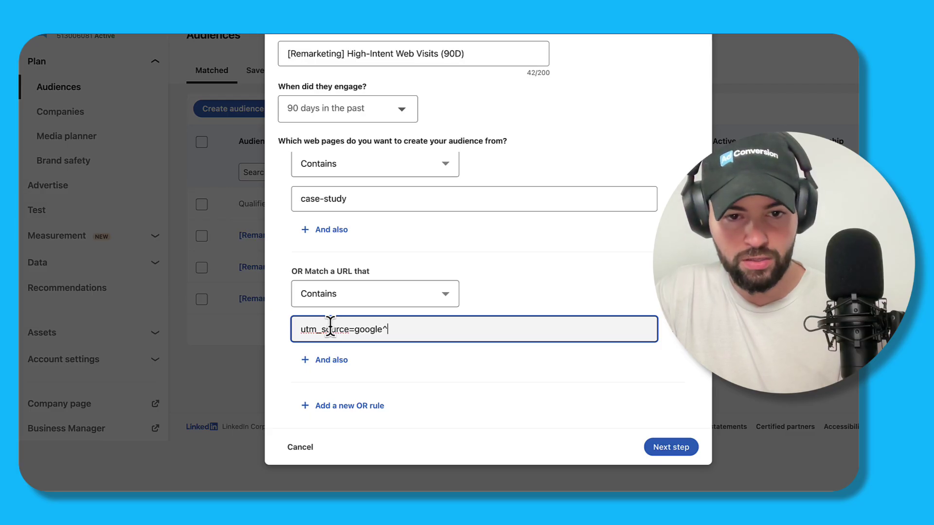
{"action": "key", "text": "BackSpace"}
{"action": "type", "text": "&utm"}
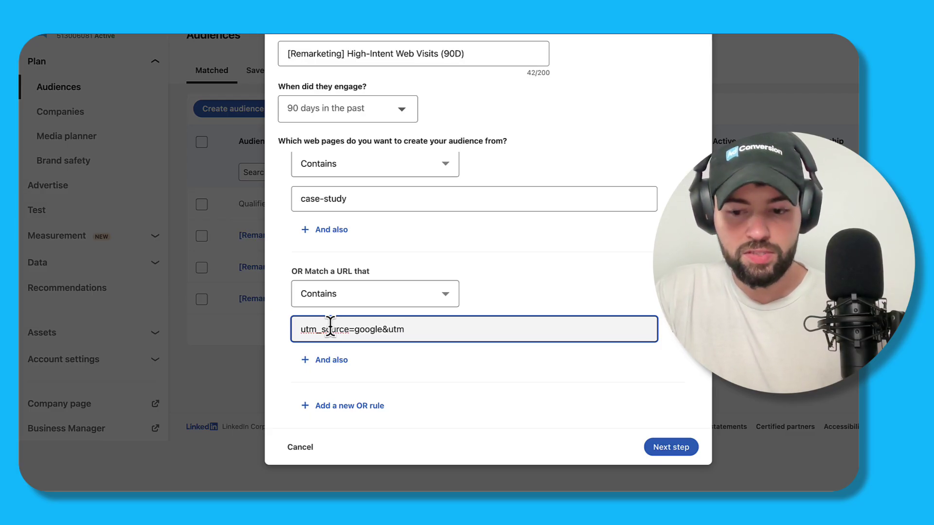
{"action": "type", "text": "_medium=cpcp"}
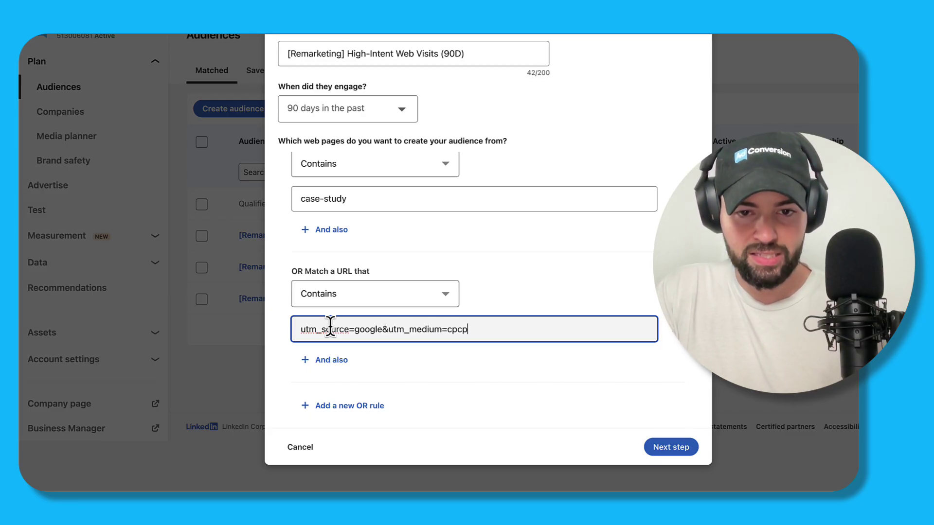
{"action": "key", "text": "BackSpace"}
{"action": "key", "text": "ctrl+a"}
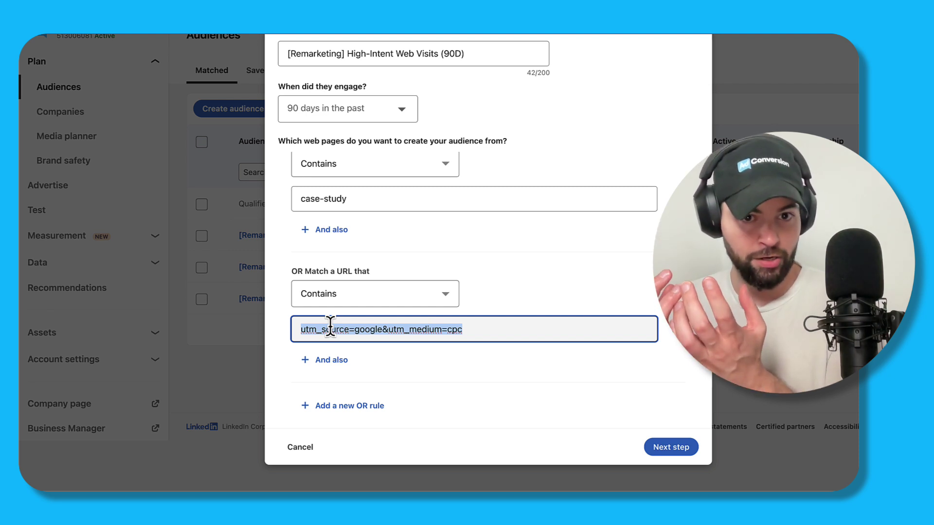
{"action": "scroll", "coordinate": [351, 254], "scroll_direction": "up", "scroll_amount": 3}
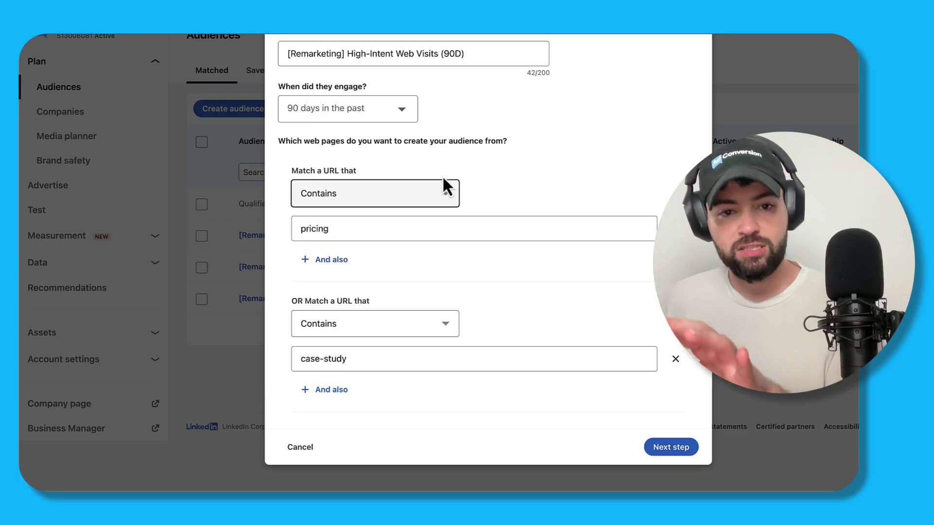
{"action": "scroll", "coordinate": [389, 239], "scroll_direction": "down", "scroll_amount": 3}
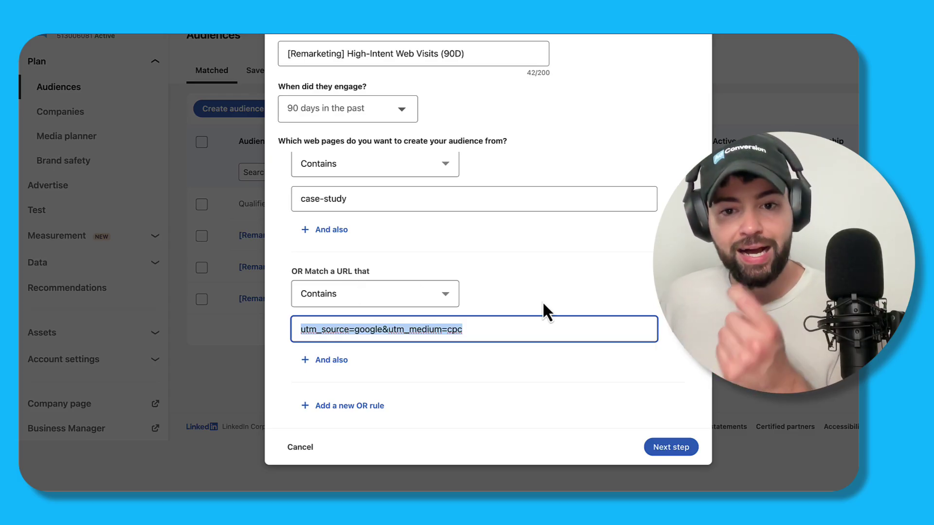
{"action": "left_click", "coordinate": [517, 331]}
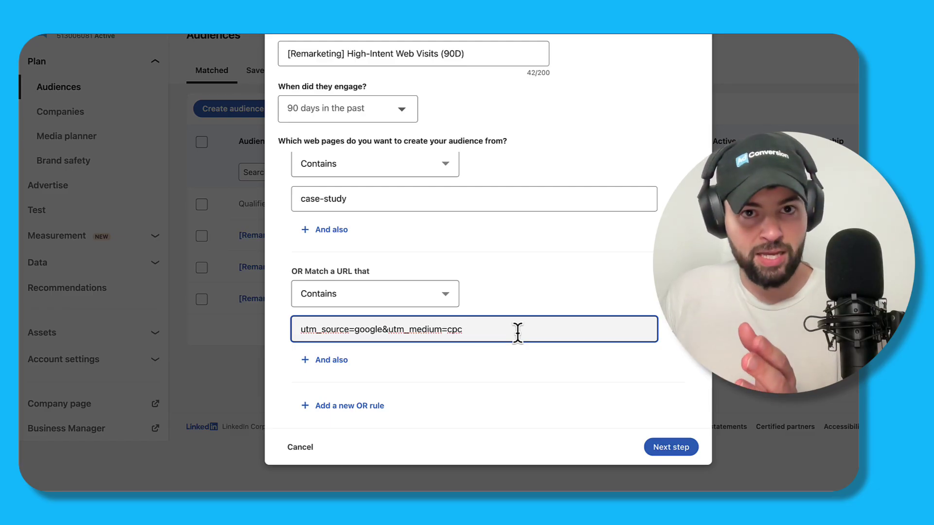
- Switch to the whiteboard and examine the Pricing Page, Case Study and ROI Calculators square alongside the 30, 90 and 180 audience windows
{"action": "scroll", "coordinate": [427, 282], "scroll_direction": "up", "scroll_amount": 3}
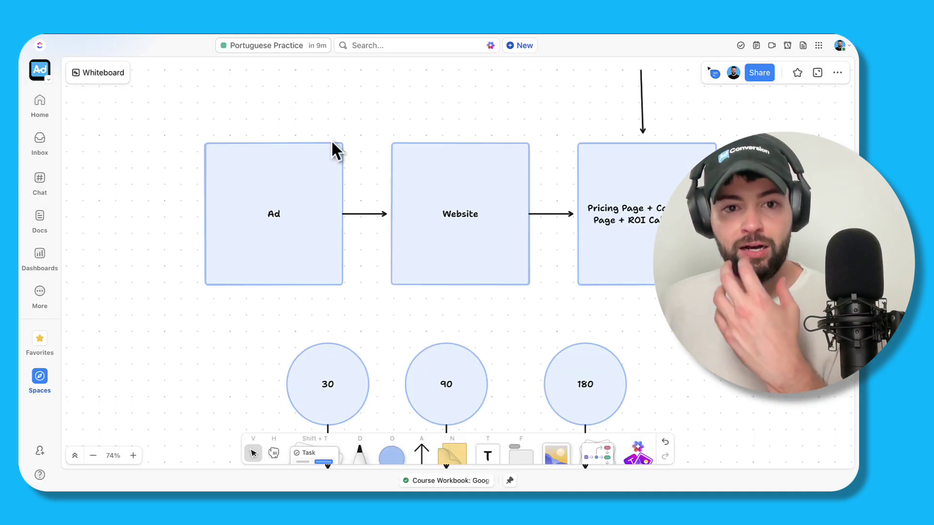
{"action": "scroll", "coordinate": [331, 139], "scroll_direction": "down", "scroll_amount": 5}
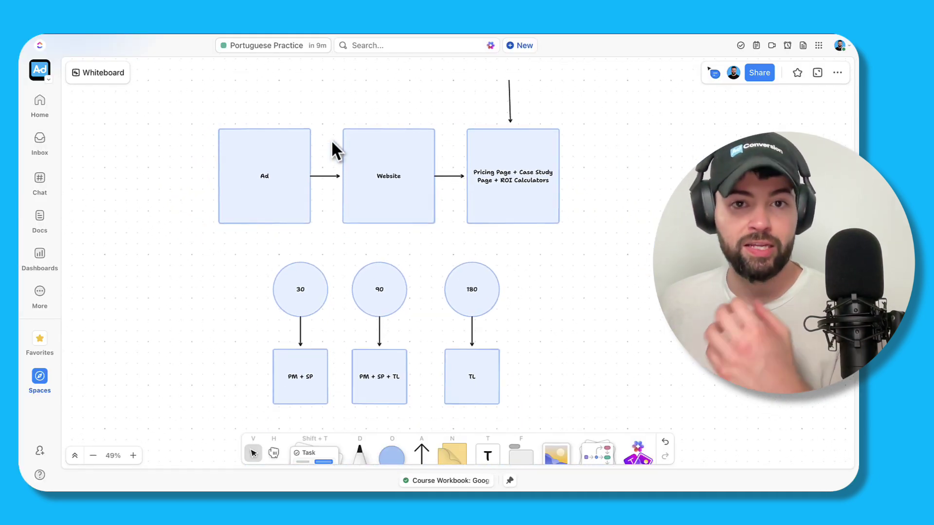
{"action": "scroll", "coordinate": [392, 183], "scroll_direction": "down", "scroll_amount": 2}
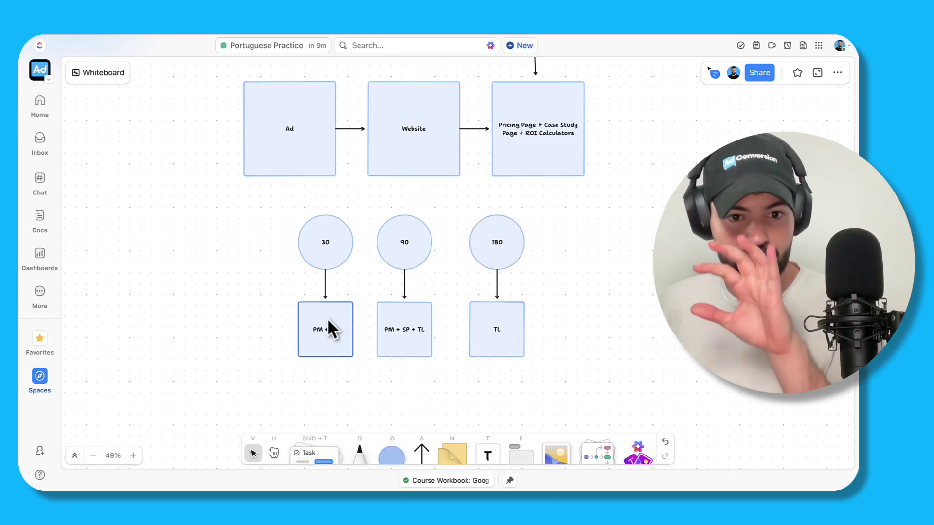
{"action": "scroll", "coordinate": [498, 342], "scroll_direction": "up", "scroll_amount": 2}
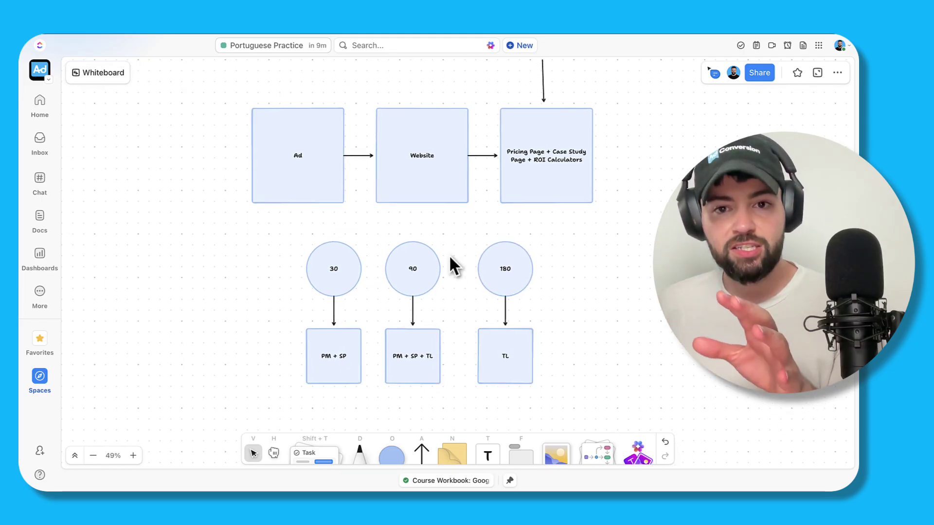
{"action": "scroll", "coordinate": [449, 255], "scroll_direction": "up", "scroll_amount": 3}
{"action": "scroll", "coordinate": [539, 181], "scroll_direction": "up", "scroll_amount": 10}
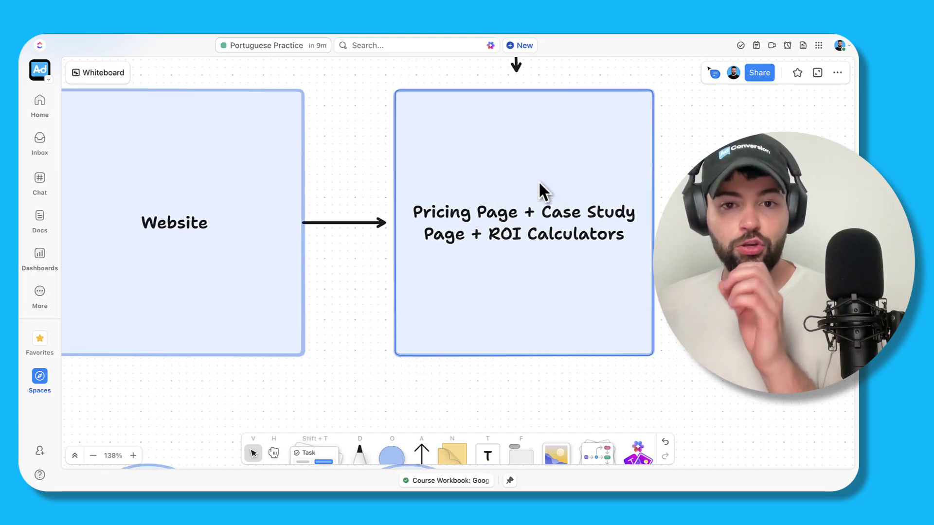
{"action": "scroll", "coordinate": [537, 186], "scroll_direction": "down", "scroll_amount": 6}
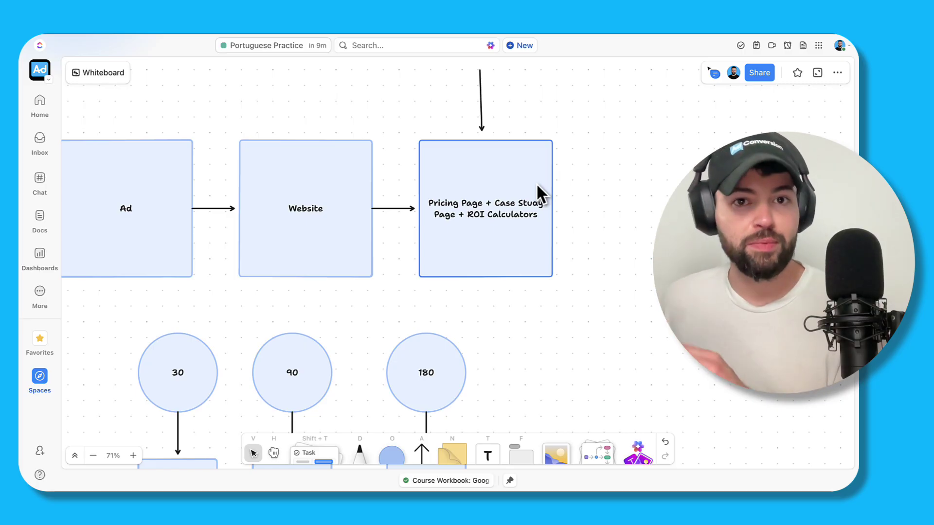
{"action": "scroll", "coordinate": [532, 193], "scroll_direction": "down", "scroll_amount": 5}
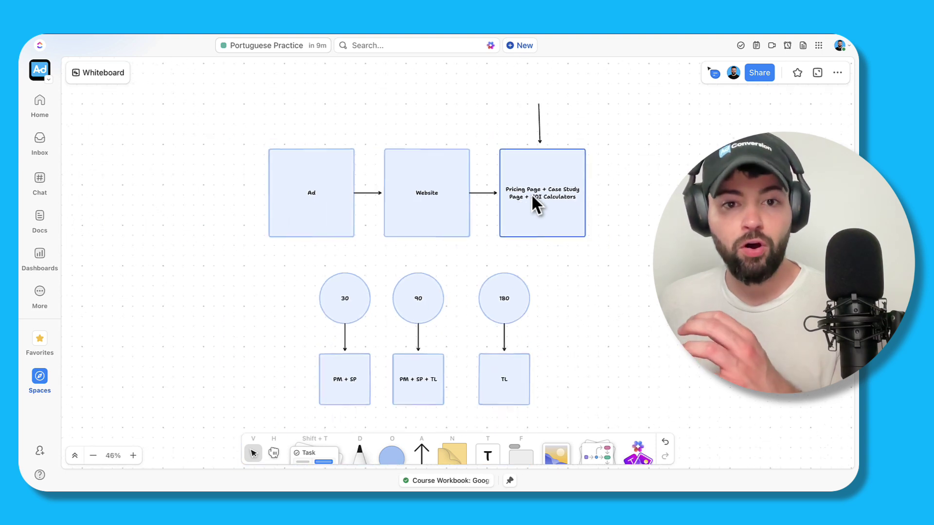
{"action": "scroll", "coordinate": [374, 123], "scroll_direction": "down", "scroll_amount": 1}
{"action": "scroll", "coordinate": [374, 122], "scroll_direction": "right", "scroll_amount": 1}
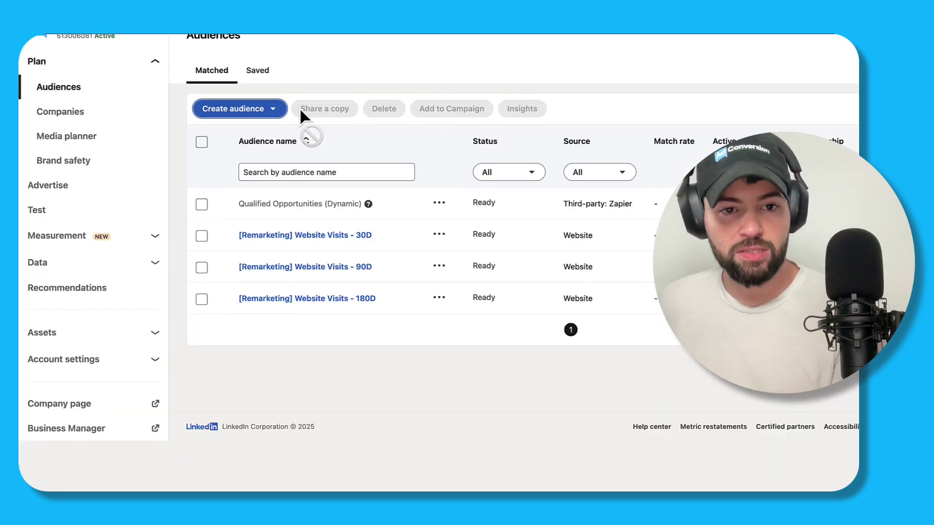
- Switch to the LinkedIn Audiences page and open the matched audience source choices for a new audience
{"action": "left_click", "coordinate": [265, 109]}
{"action": "left_click", "coordinate": [241, 181]}
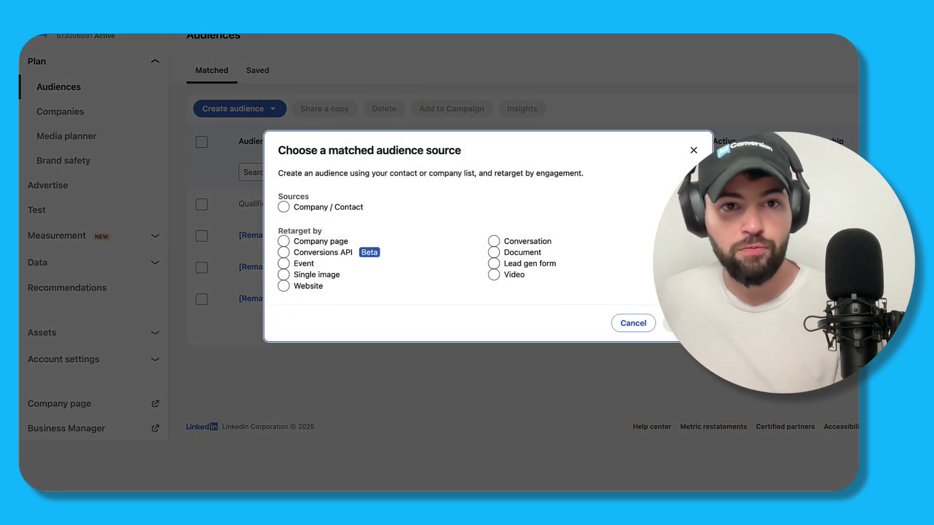
- Open adconversion.com/courses in a new browser tab and look through the course list for the B2B LinkedIn Ads 101, 102 and 103 courses
{"action": "key", "text": "super+t"}
{"action": "type", "text": "adconversion.com/"}
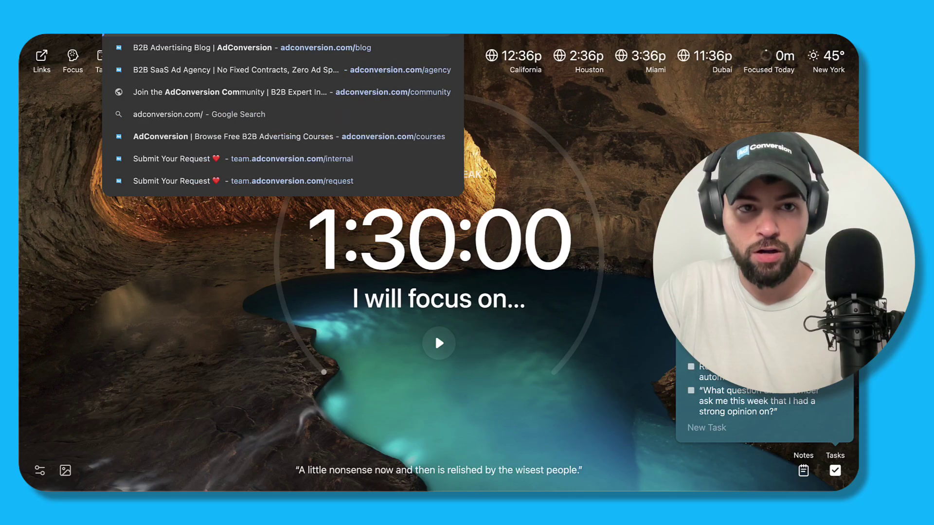
{"action": "type", "text": "cours"}
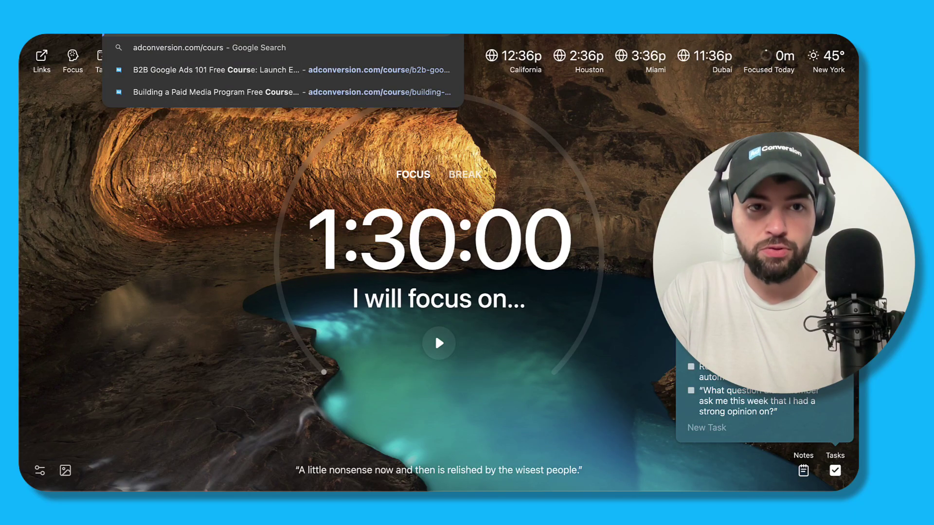
{"action": "key", "text": "Return"}
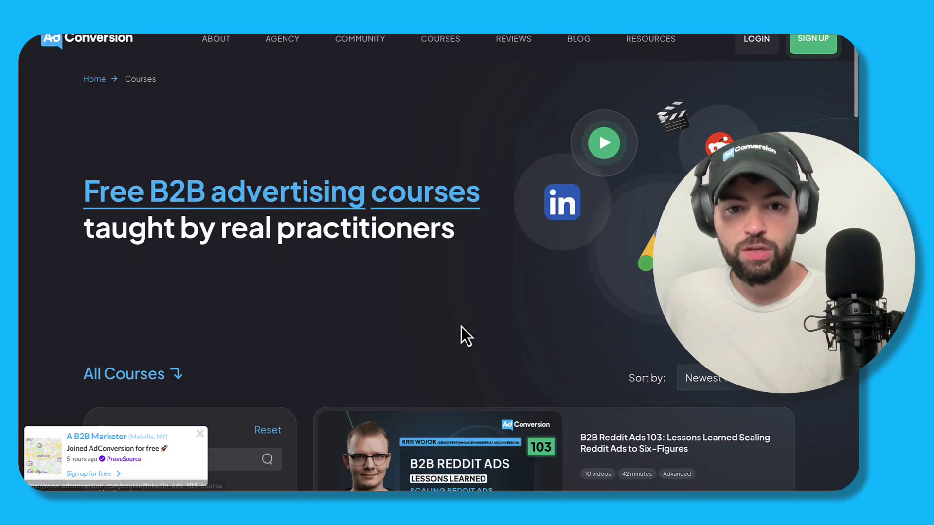
{"action": "scroll", "coordinate": [462, 333], "scroll_direction": "down", "scroll_amount": 5}
{"action": "scroll", "coordinate": [466, 284], "scroll_direction": "down", "scroll_amount": 11}
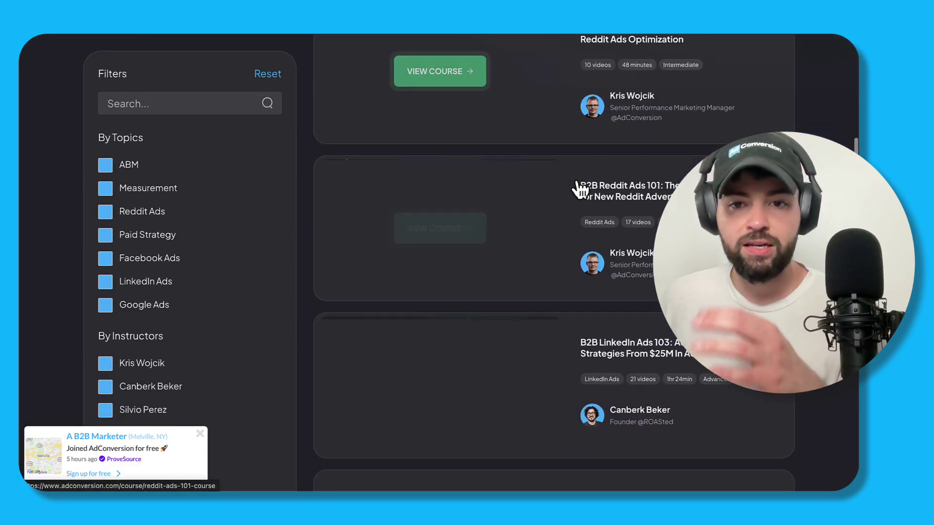
{"action": "scroll", "coordinate": [493, 254], "scroll_direction": "down", "scroll_amount": 3}
{"action": "scroll", "coordinate": [493, 254], "scroll_direction": "up", "scroll_amount": 1}
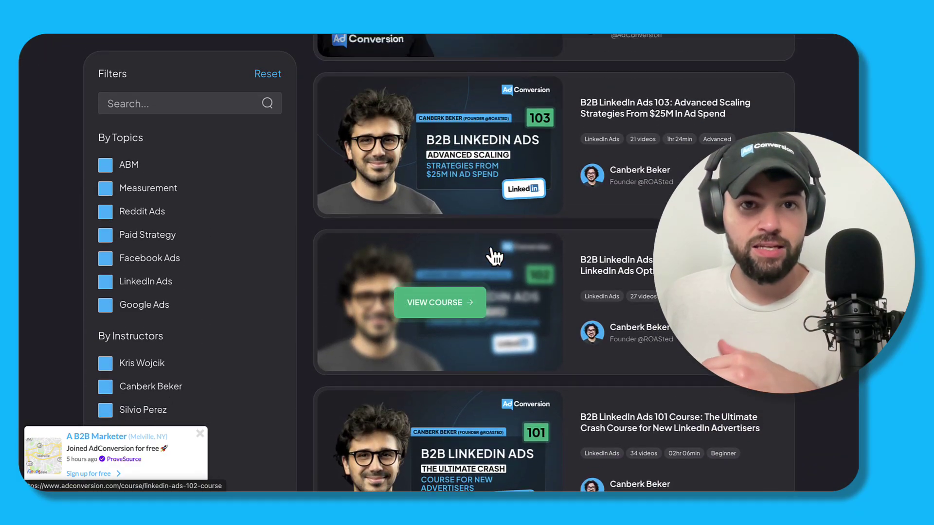